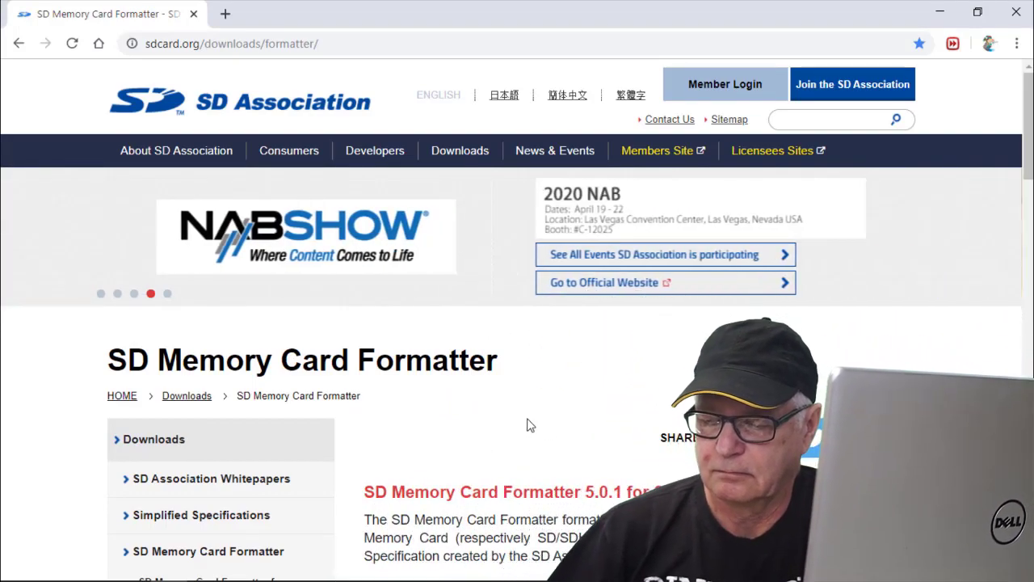
Scroll down the SD Memory Card Formatter download page.
scroll(529, 425, down, 3)
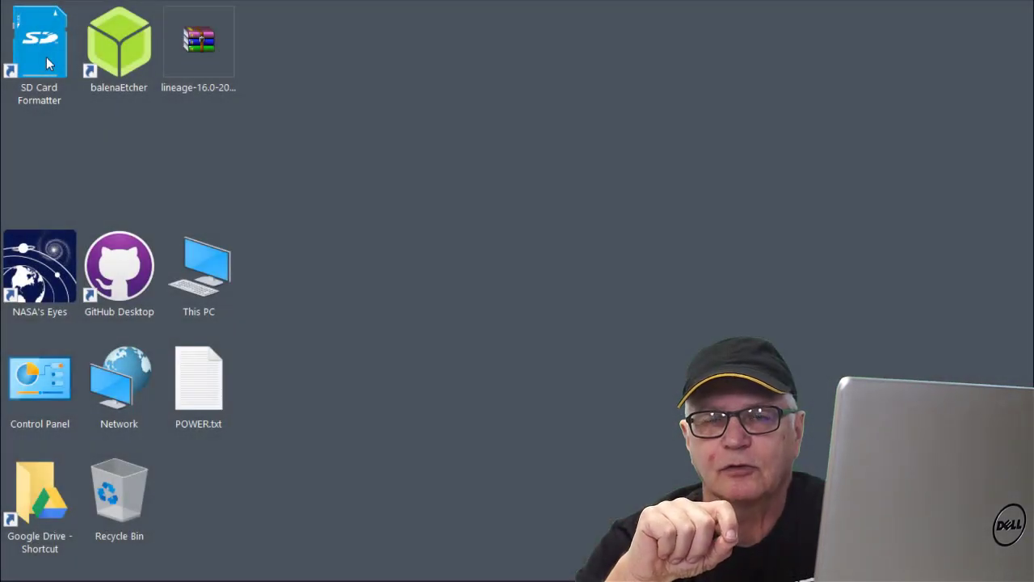
Quick-format the 14.84 GB SDHC card at E:\ as FAT32 with volume label BOOT.
double_click(46, 58)
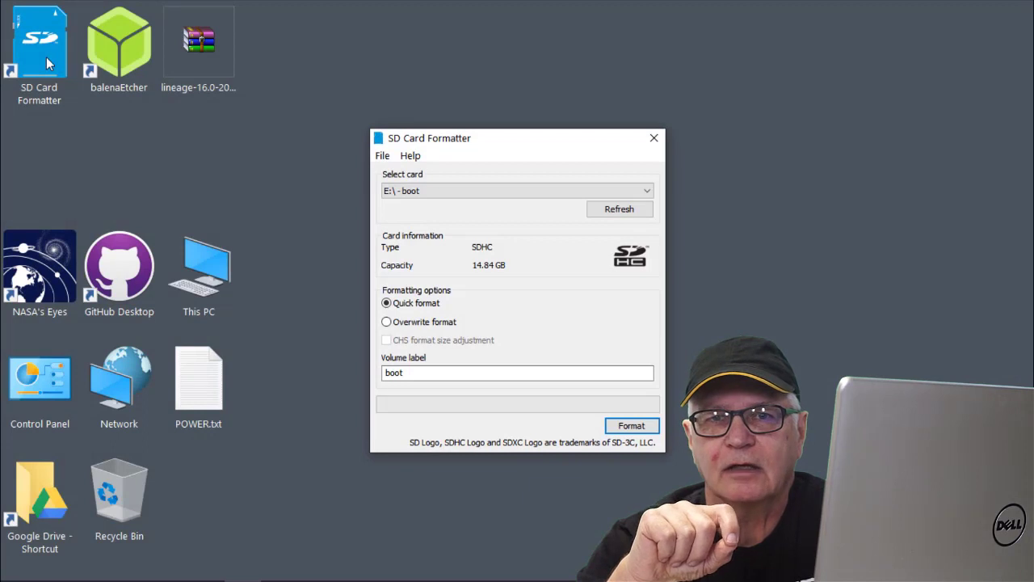
click(642, 430)
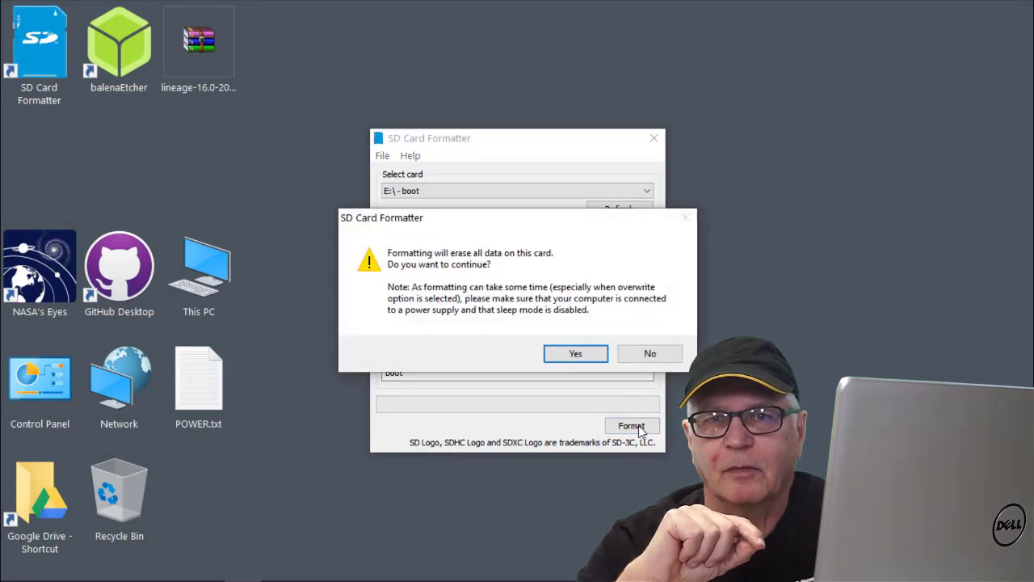
click(589, 356)
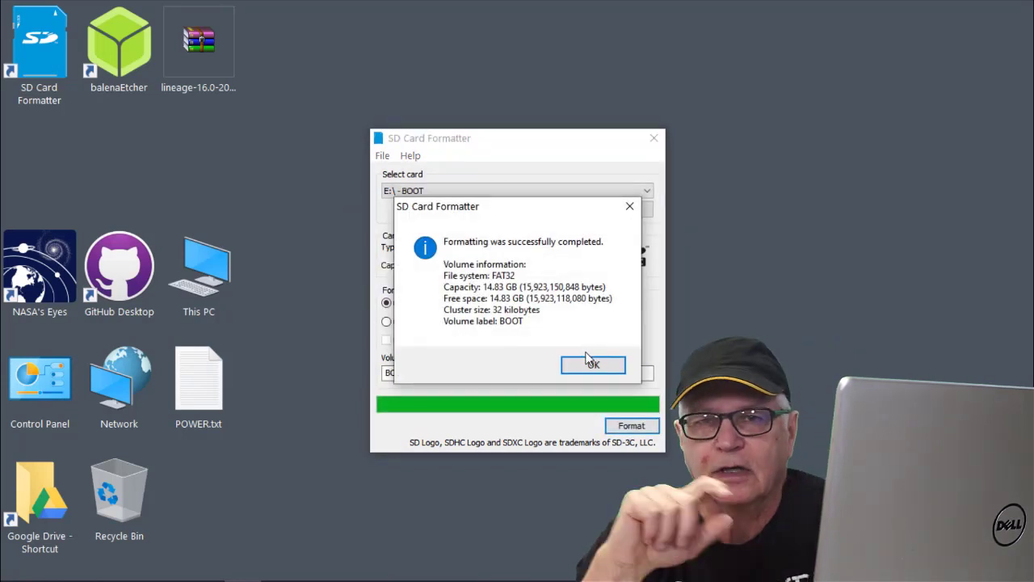
click(591, 364)
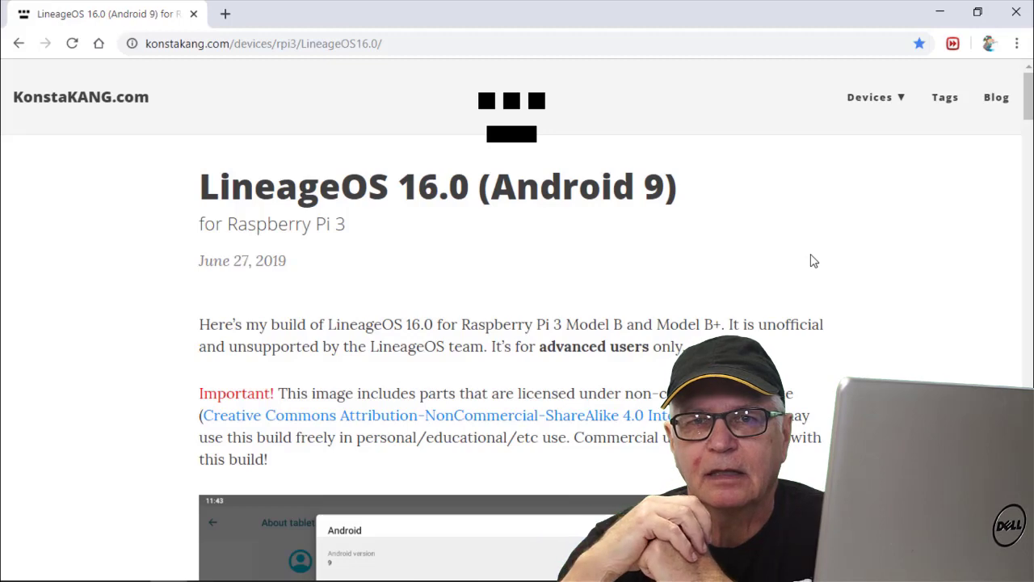
Download lineage-16.0-20190627-UNOFFICIAL-KonstaKANG-rpi3.zip from AndroidFileHost's Quebec, Canada mirror.
scroll(814, 261, down, 3)
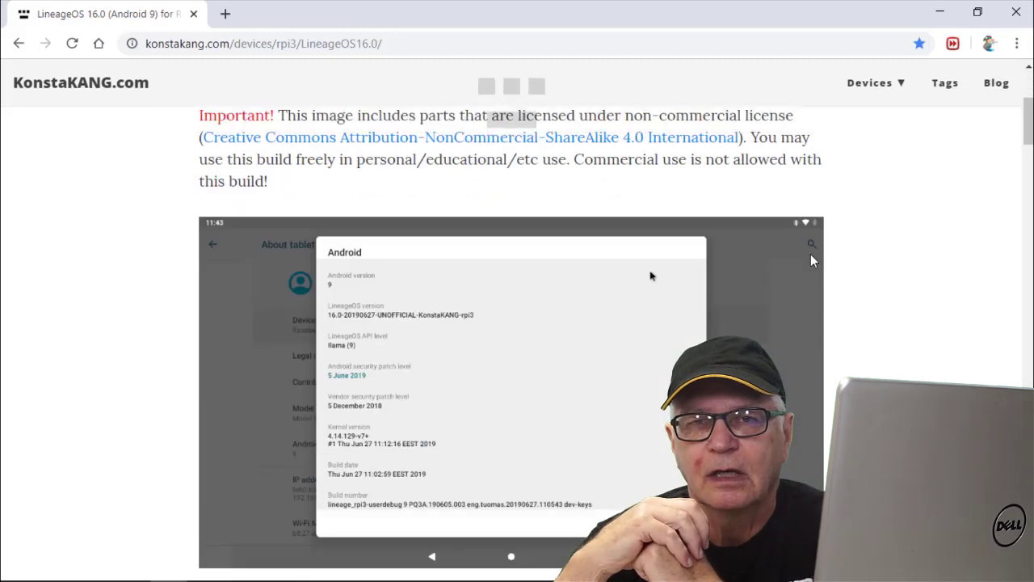
scroll(812, 260, down, 3)
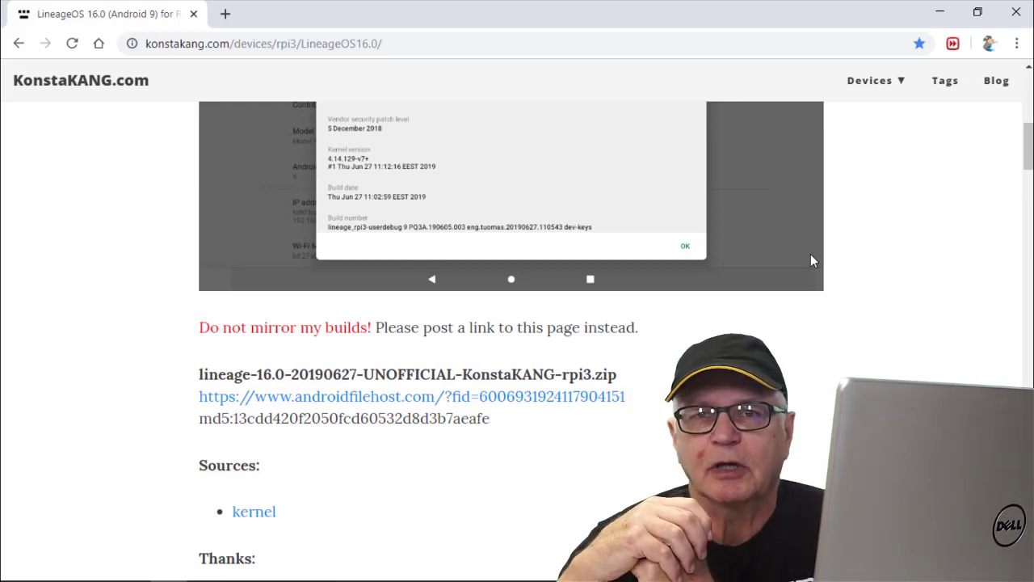
click(555, 398)
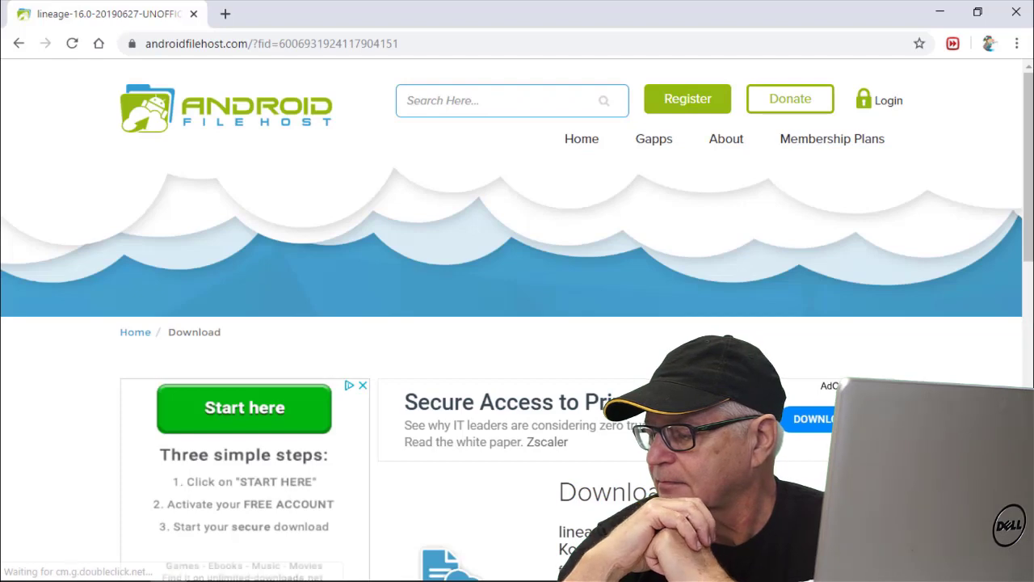
scroll(517, 324, down, 3)
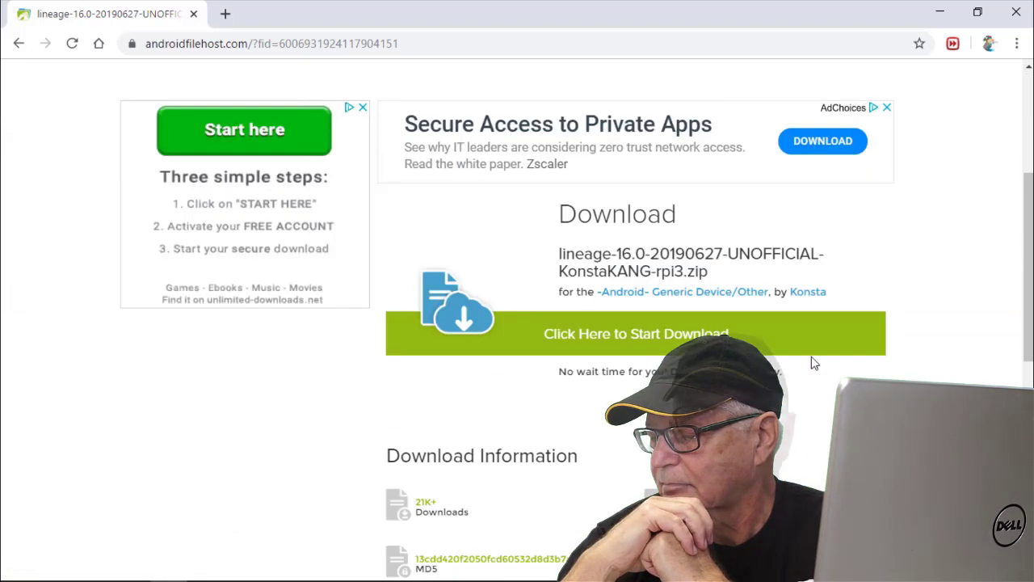
click(720, 334)
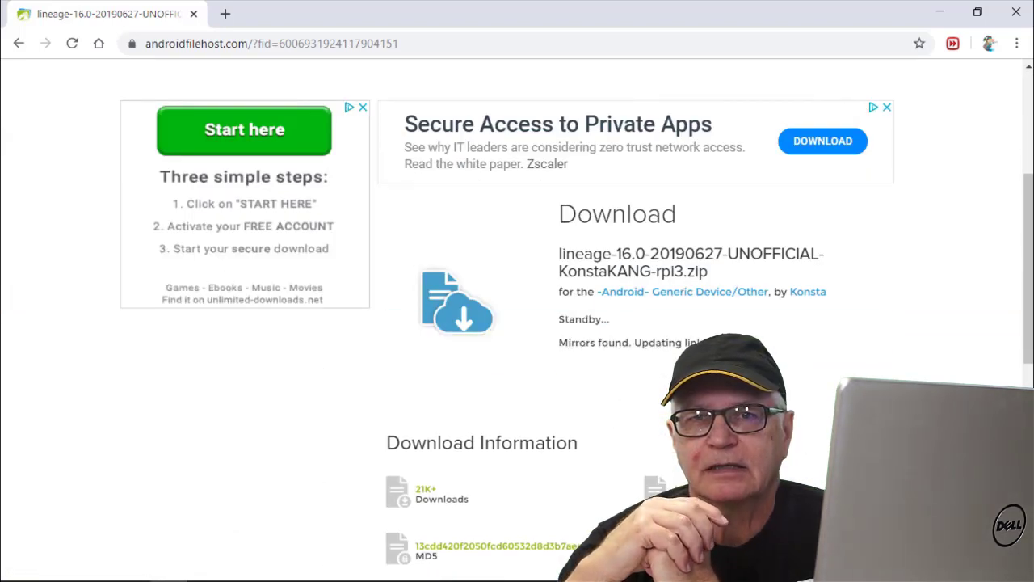
scroll(711, 355, down, 3)
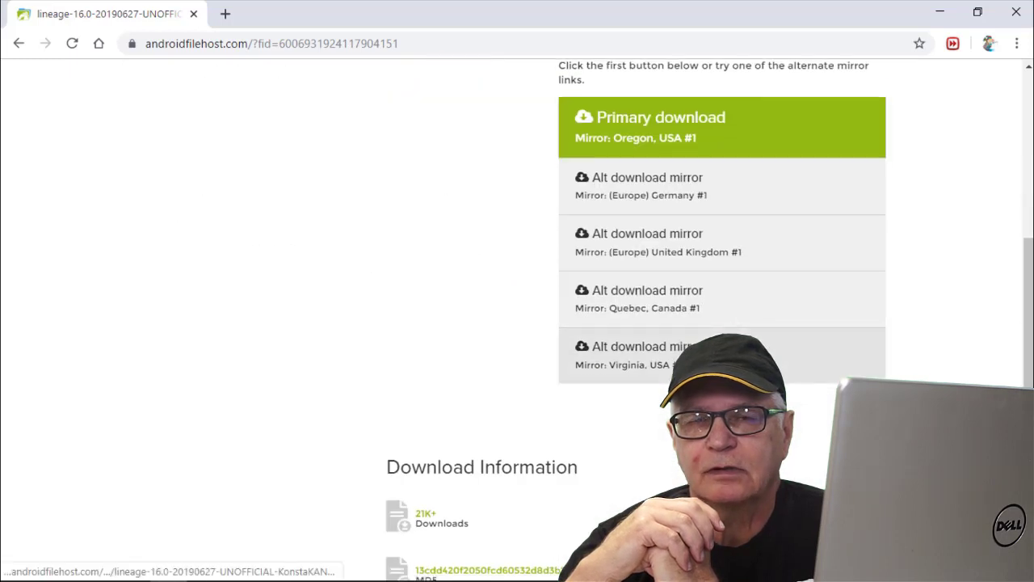
click(683, 312)
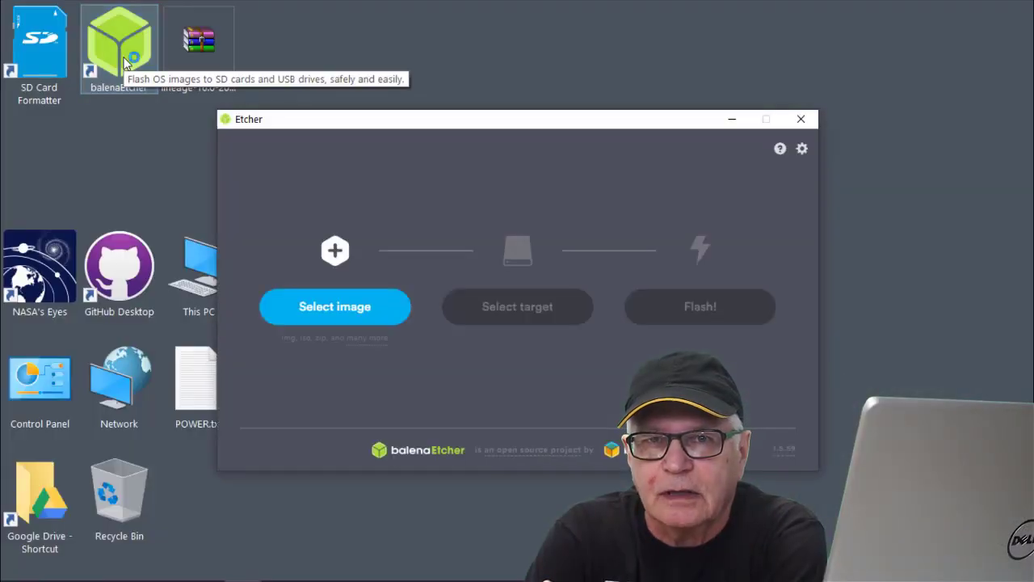
Flash the 4.29 GB lineage-16.0 rpi3 zip onto the SDHC card with balenaEtcher.
click(339, 311)
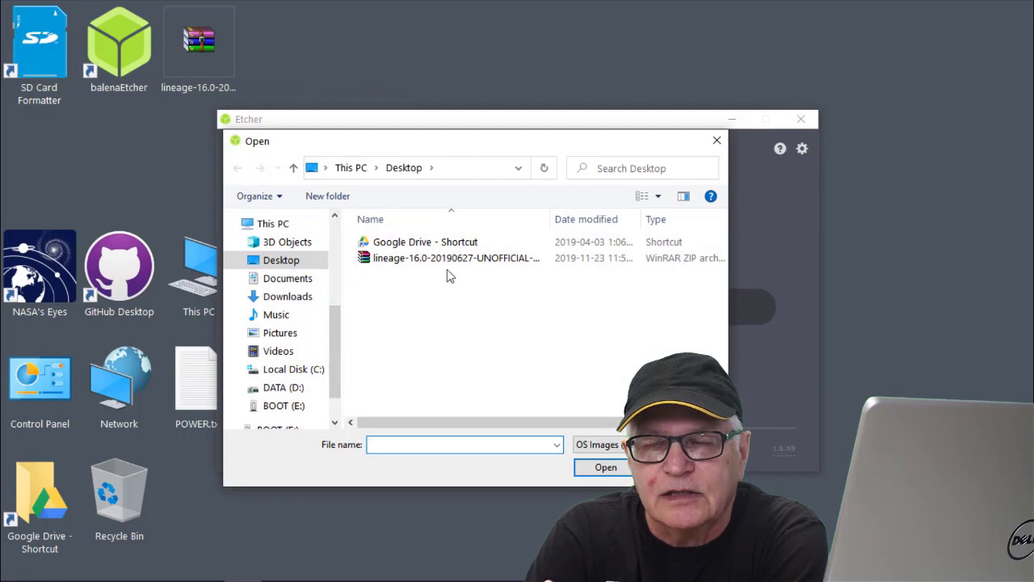
click(461, 259)
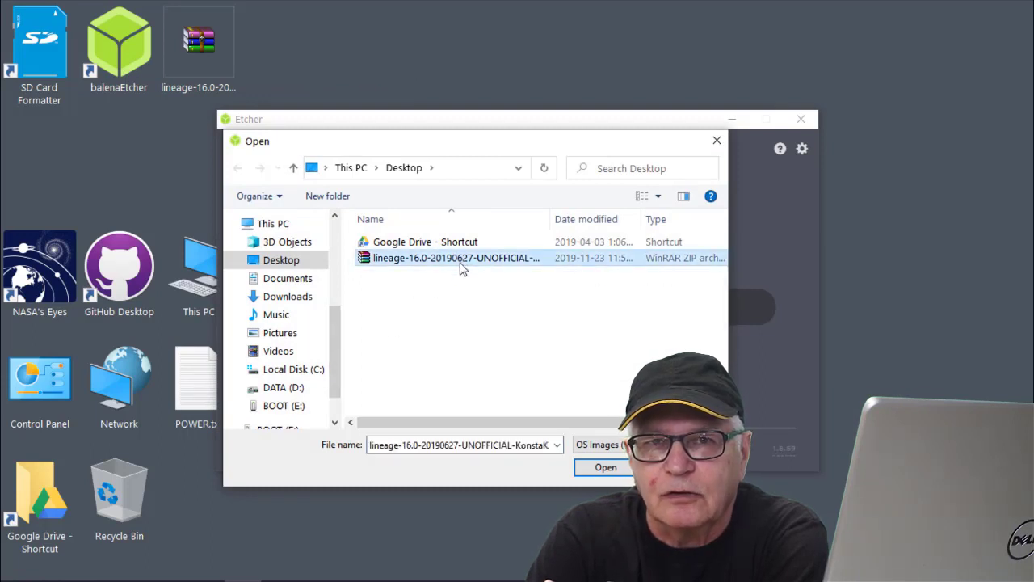
click(607, 467)
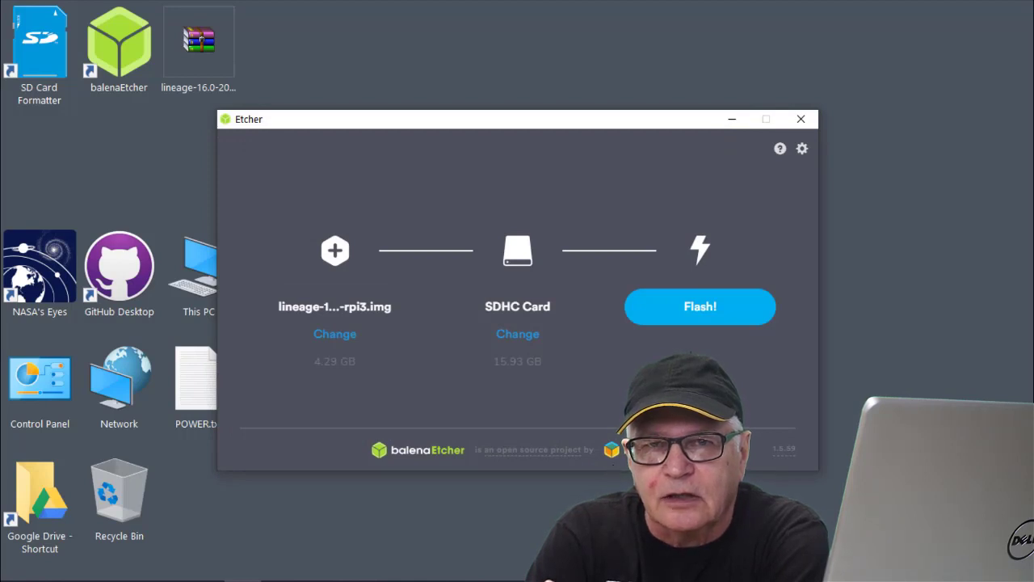
click(706, 315)
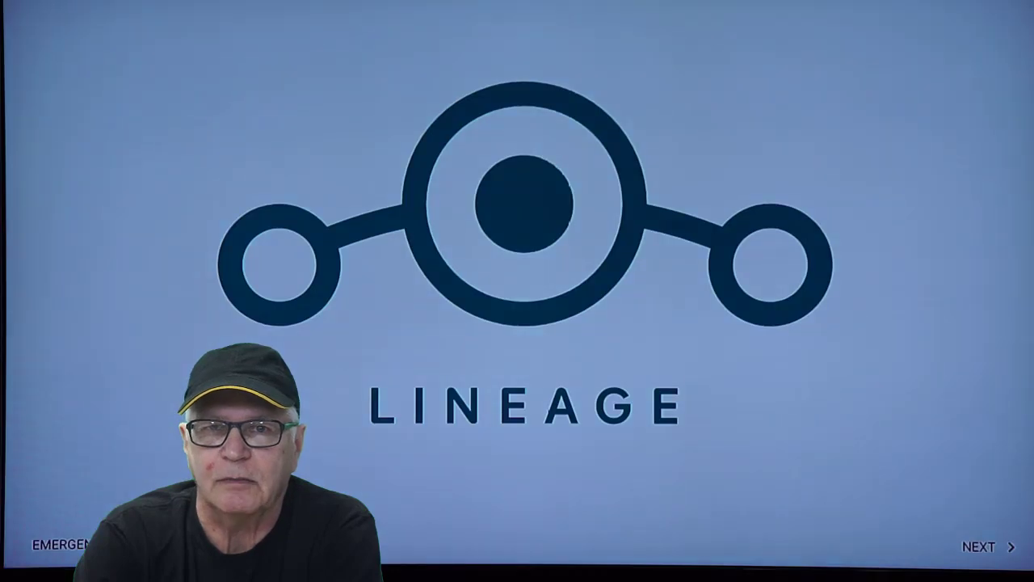
Finish LineageOS first-boot setup, keeping English (United States) and the default date and time.
click(967, 548)
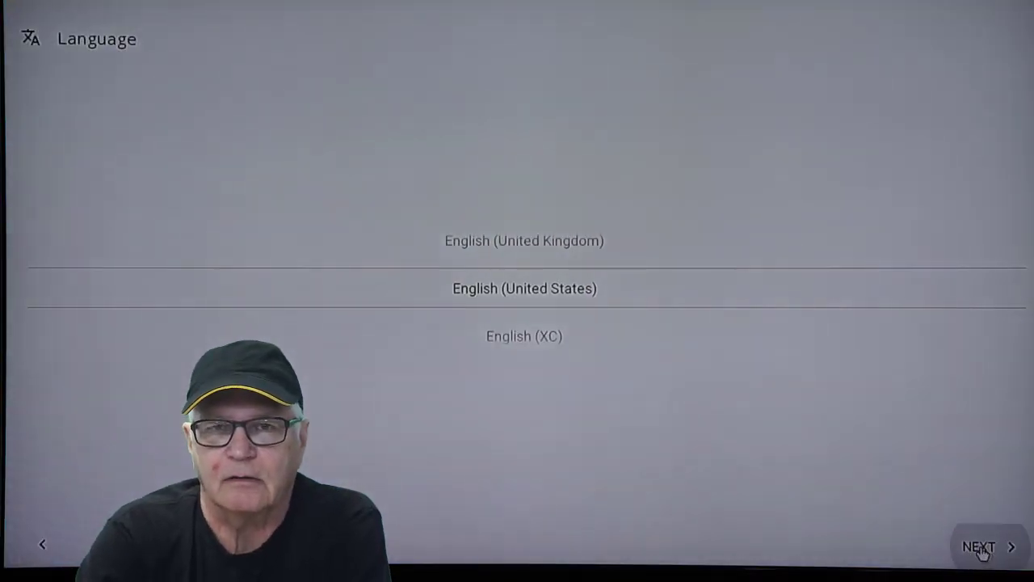
click(979, 550)
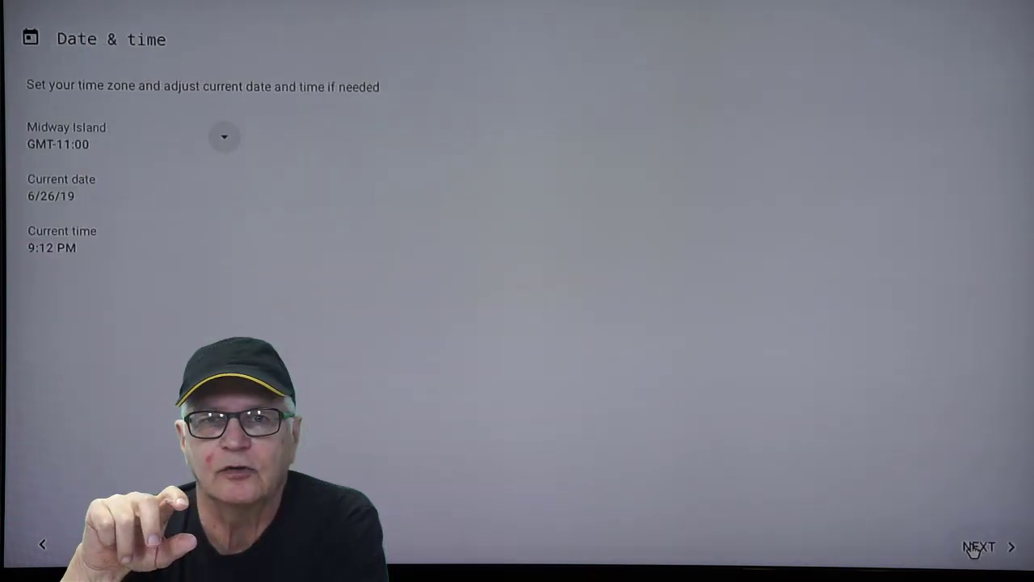
click(974, 549)
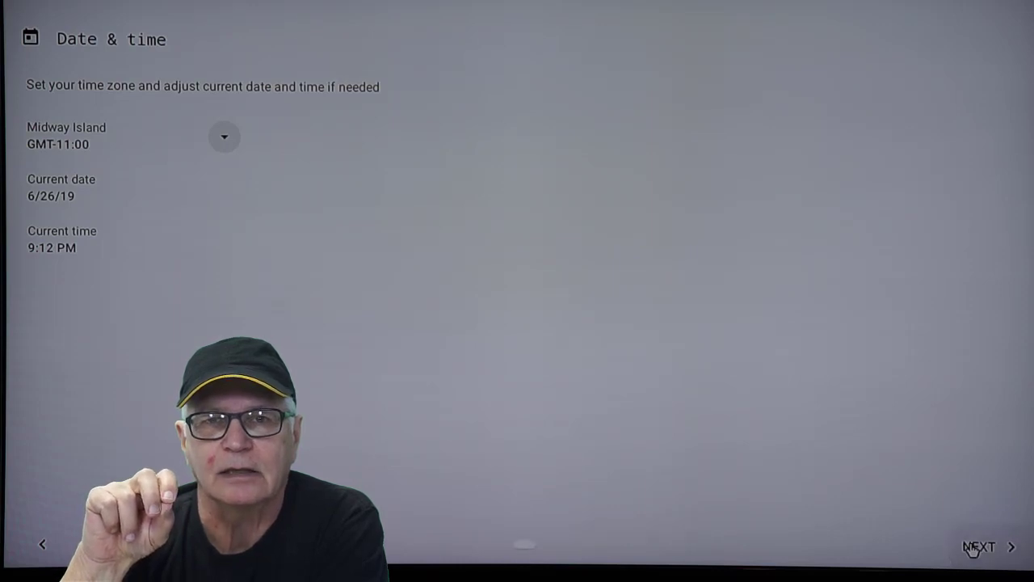
click(974, 547)
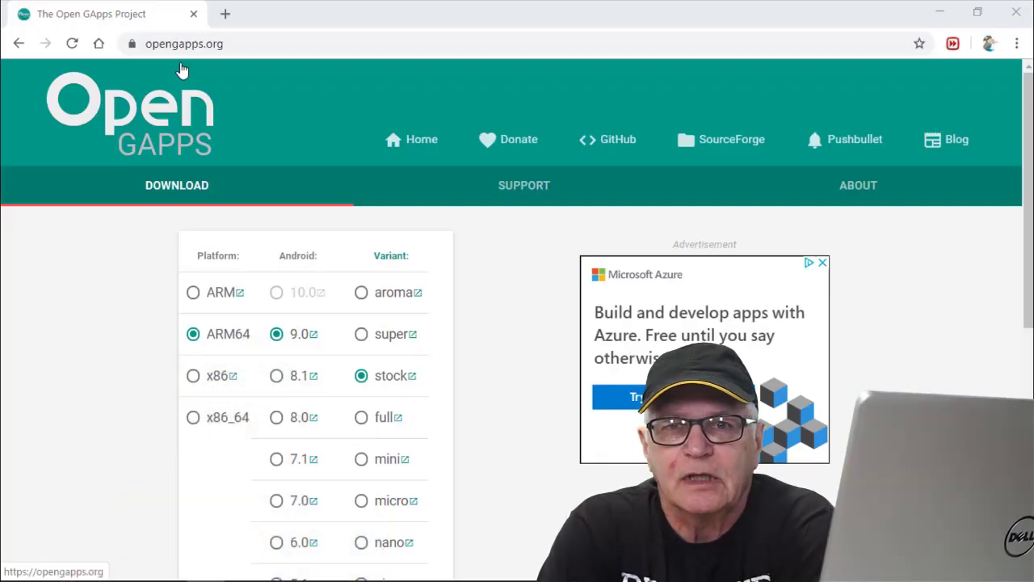
Choose the ARM, Android 9.0, pico Open GApps package and download its zip.
click(194, 294)
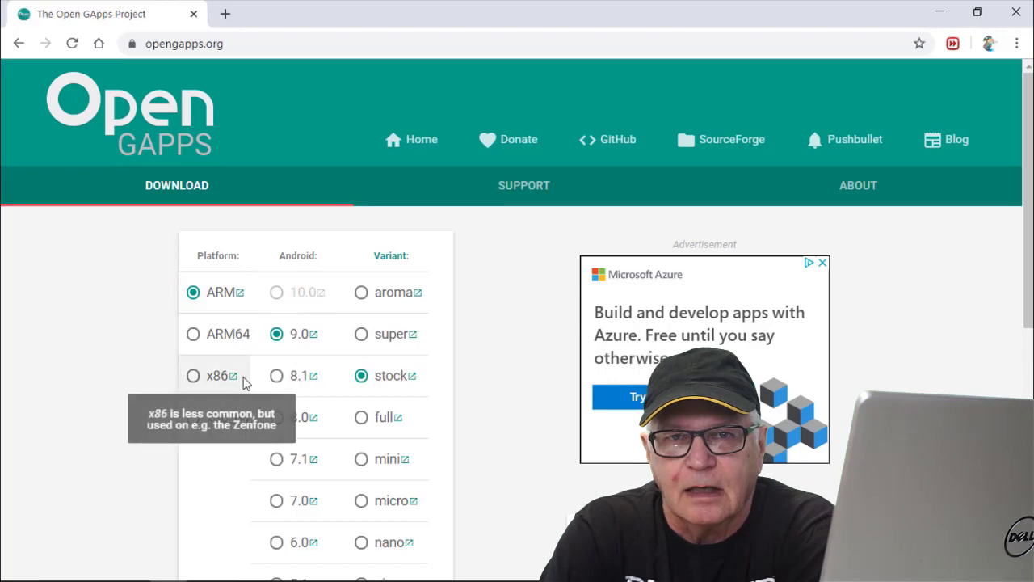
mouse_move(296, 341)
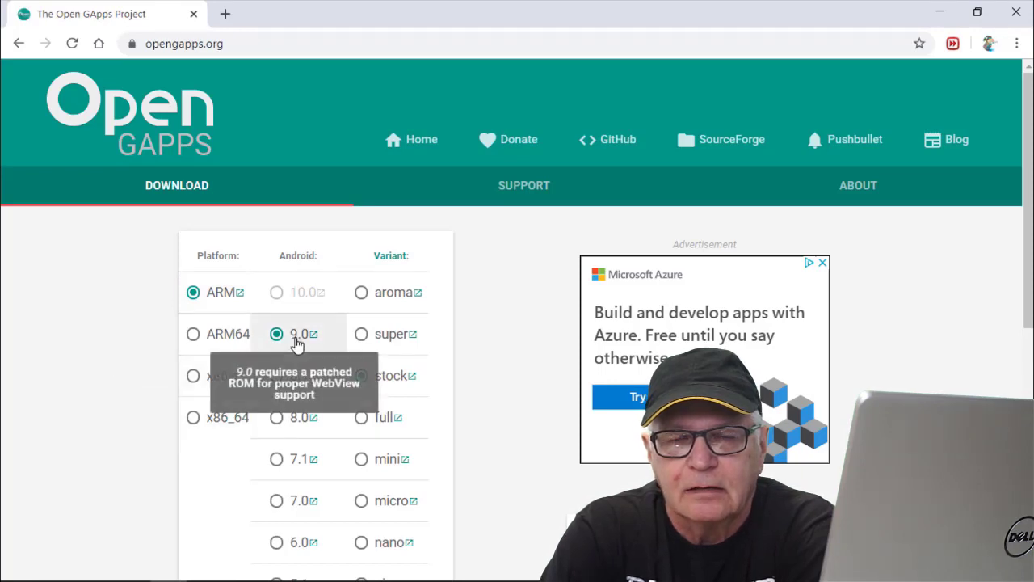
scroll(404, 354, down, 6)
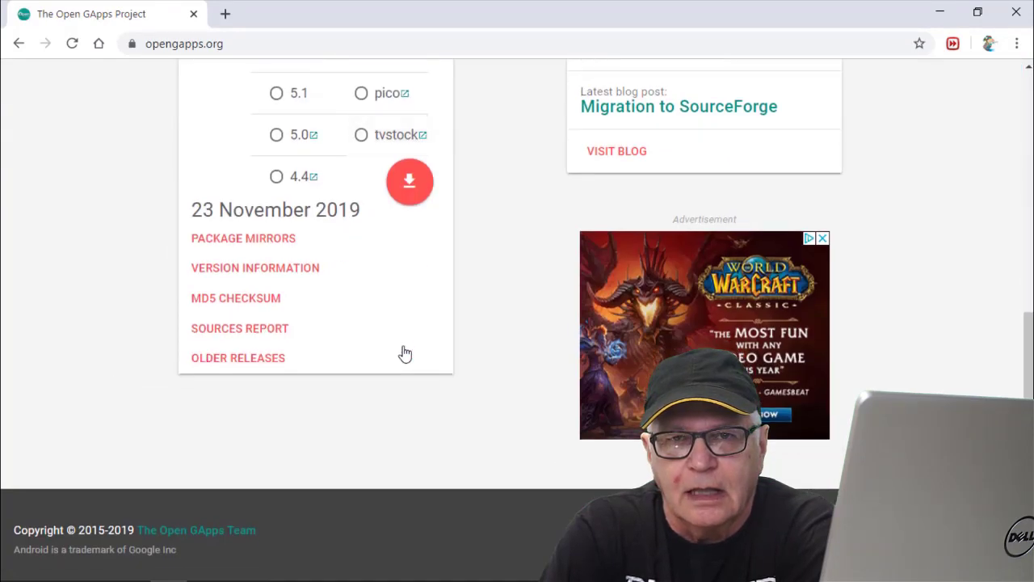
scroll(404, 353, up, 3)
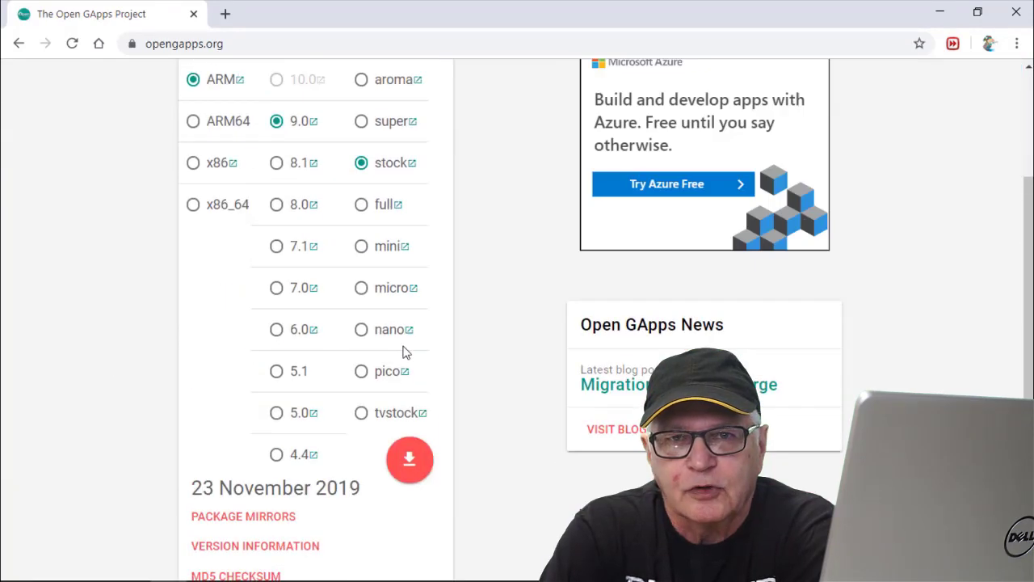
click(362, 373)
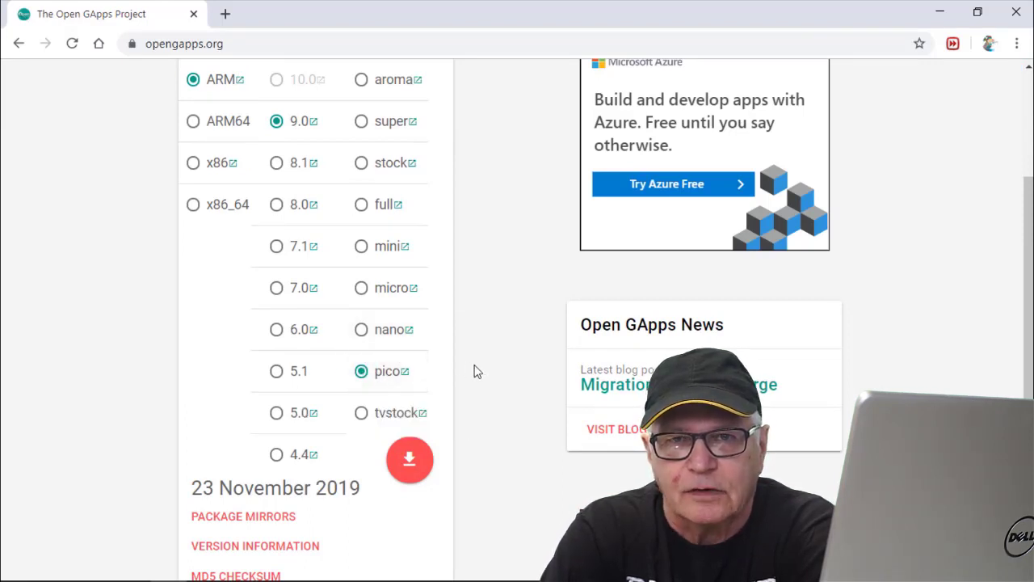
click(410, 462)
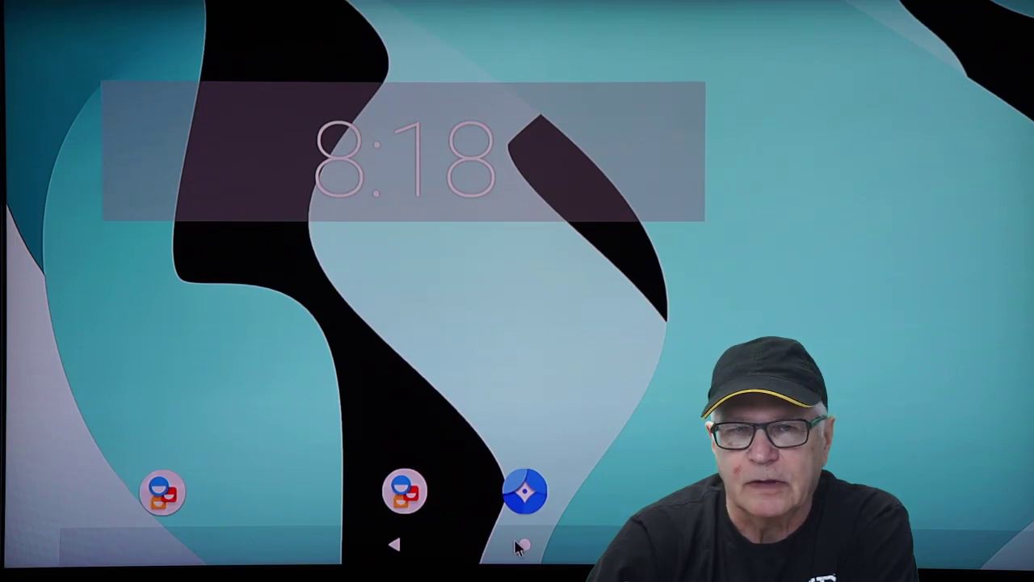
Tap Build number under Settings > About tablet to unlock developer settings.
drag(521, 548, 570, 278)
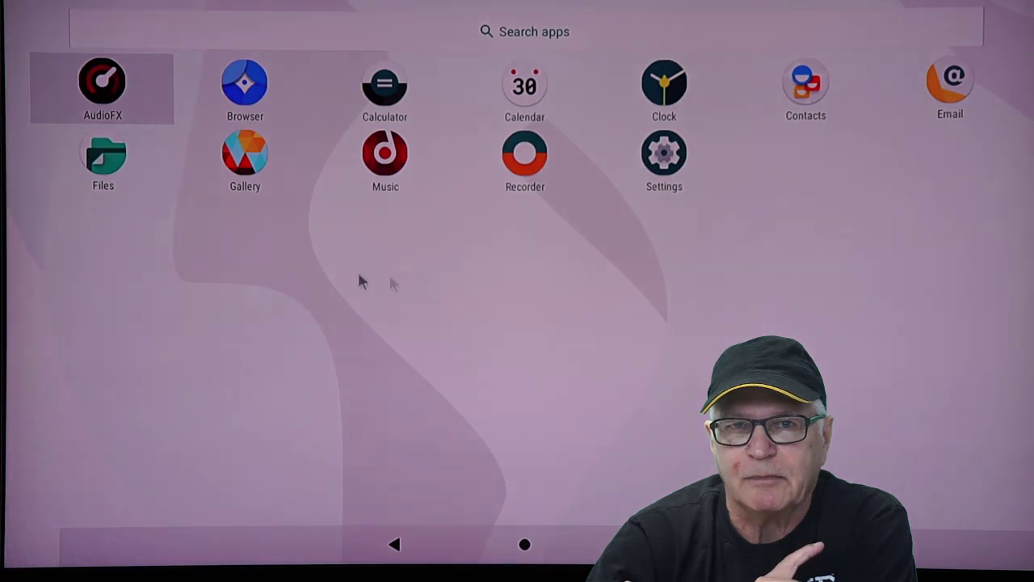
click(667, 154)
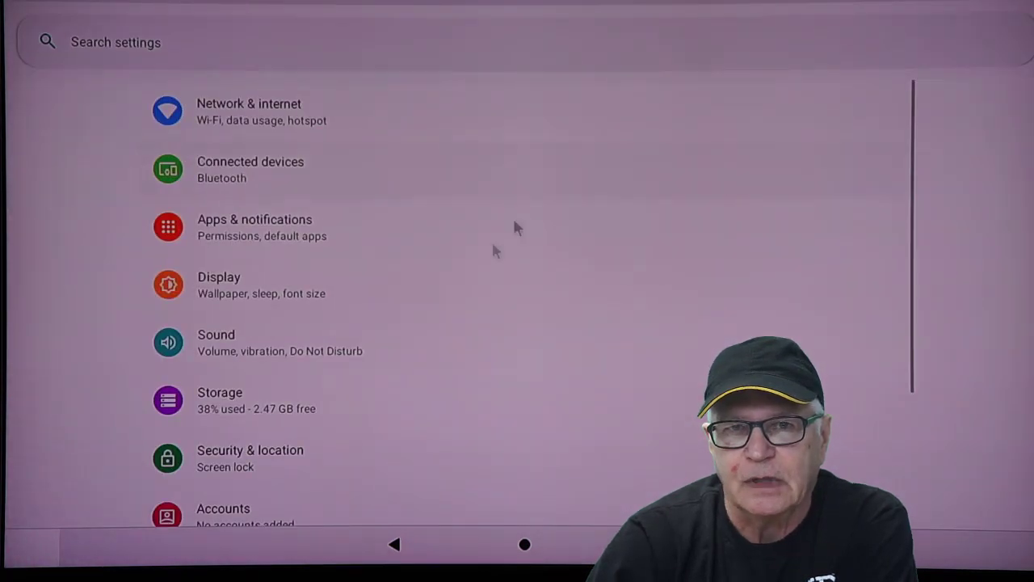
scroll(457, 298, down, 3)
click(238, 495)
scroll(298, 453, down, 3)
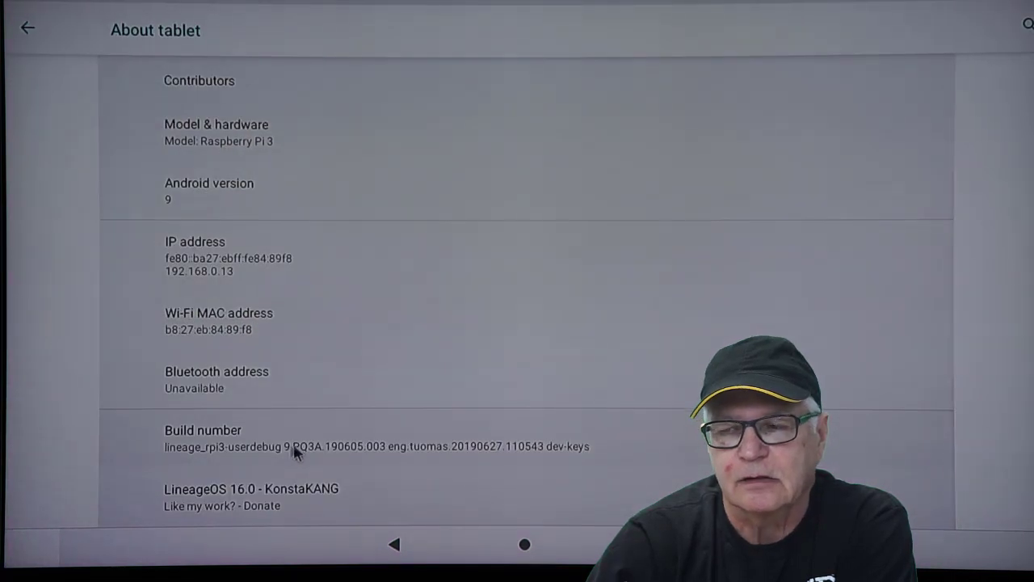
click(237, 441)
click(232, 443)
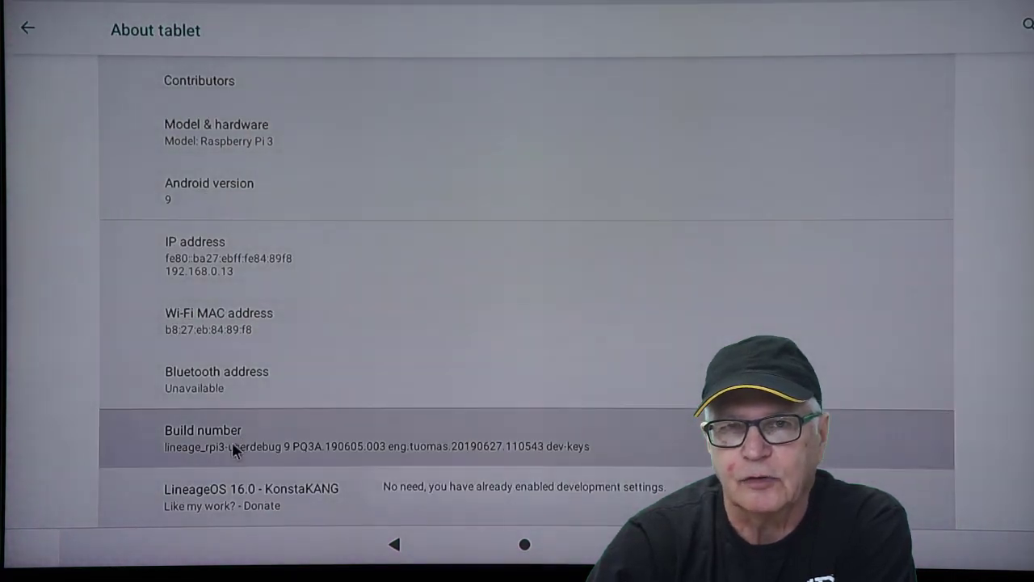
click(228, 442)
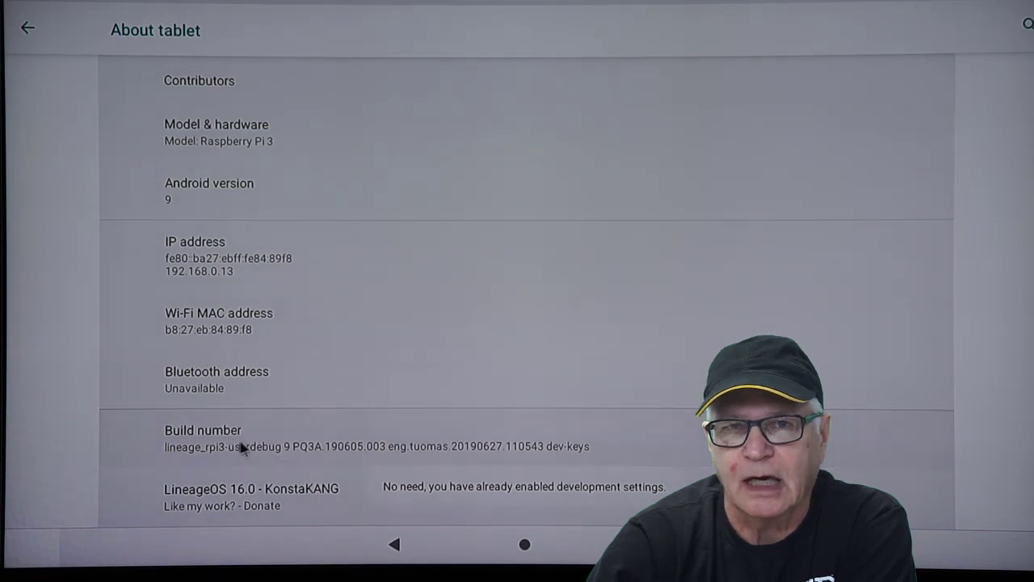
Open System settings and expand Advanced to reveal Developer options.
click(396, 547)
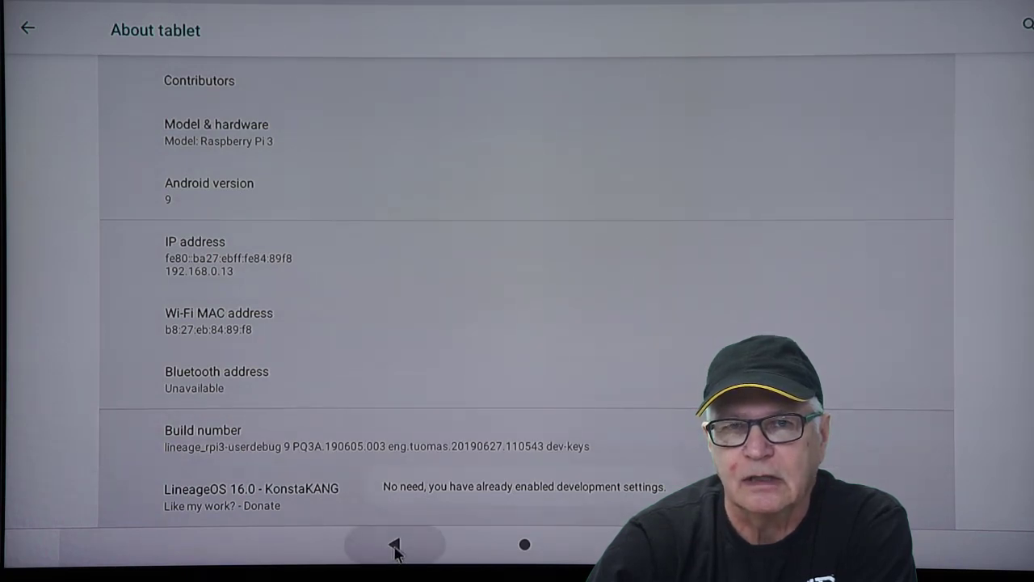
click(238, 443)
click(215, 281)
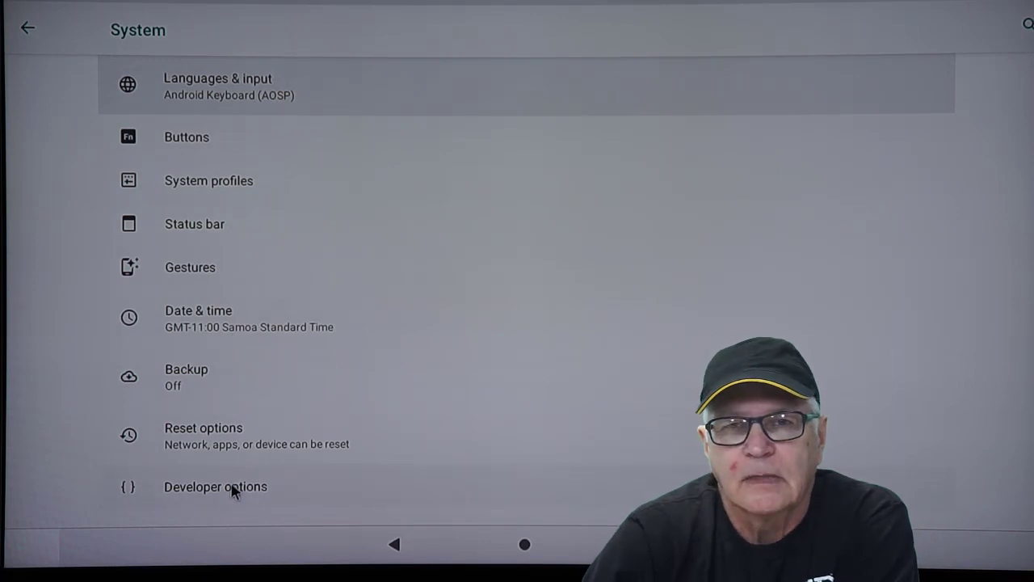
Set Root access to Apps and ADB in Developer options and confirm.
click(211, 488)
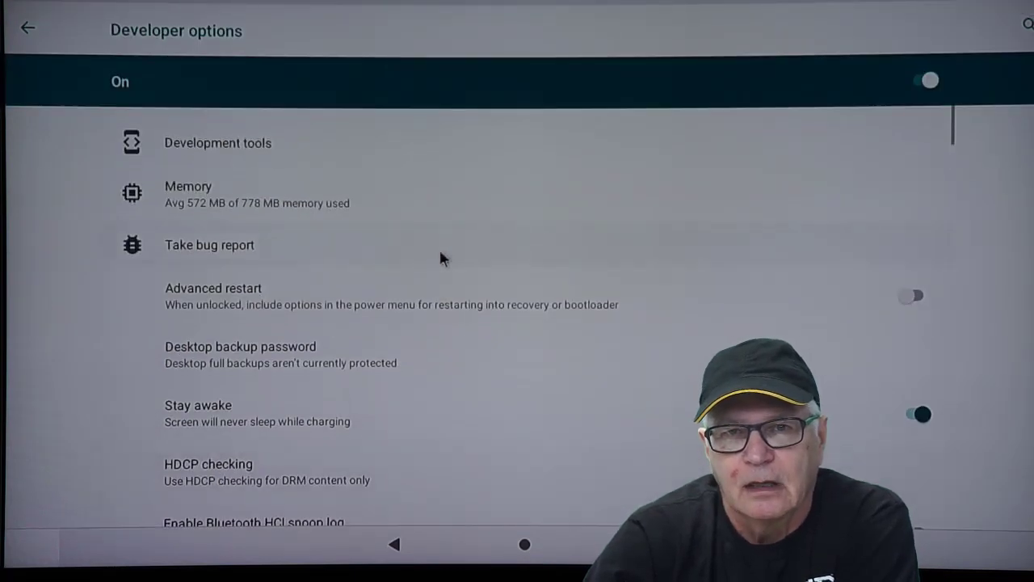
scroll(768, 299, down, 1)
scroll(763, 306, down, 1)
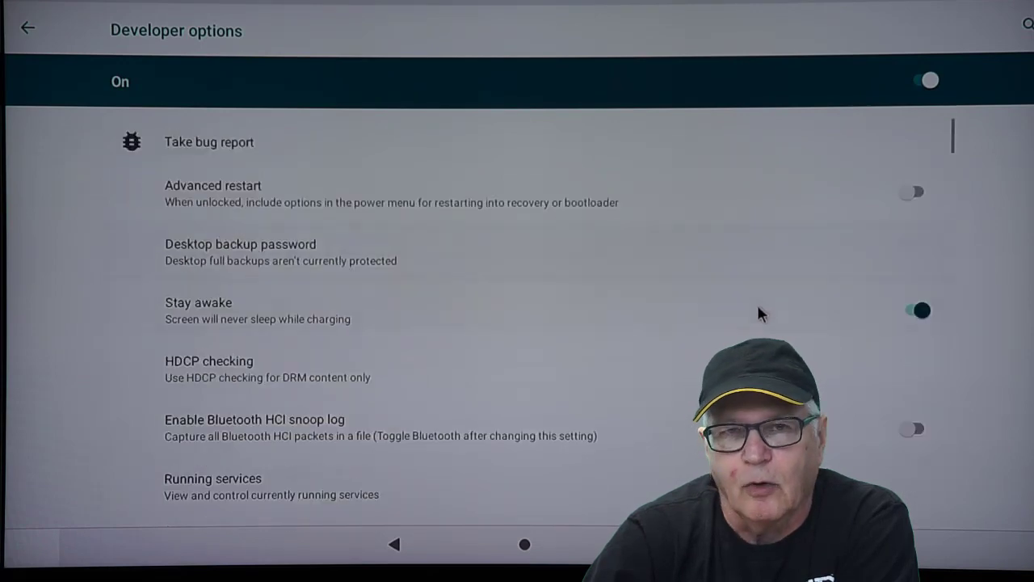
scroll(639, 358, down, 3)
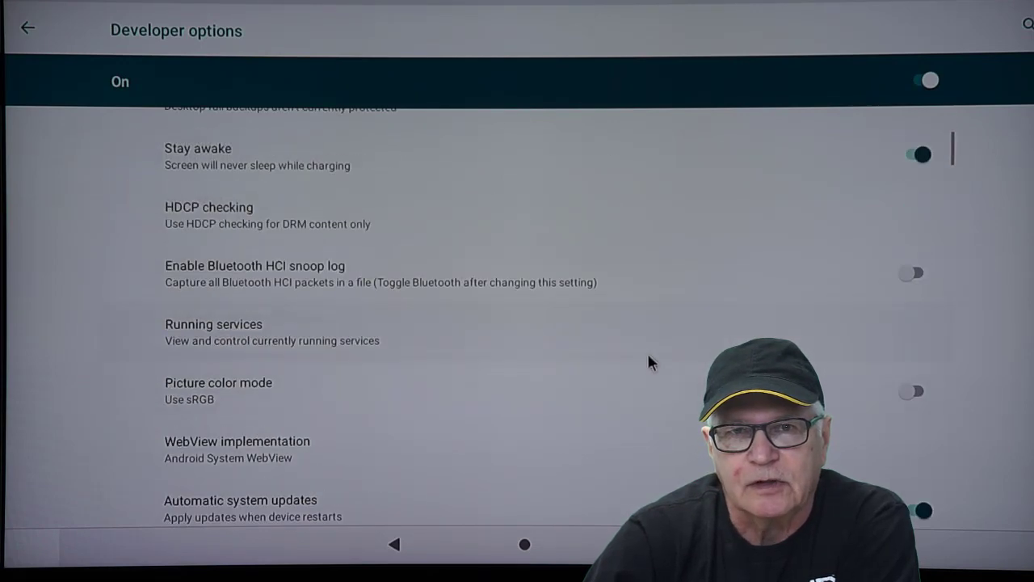
scroll(651, 355, down, 3)
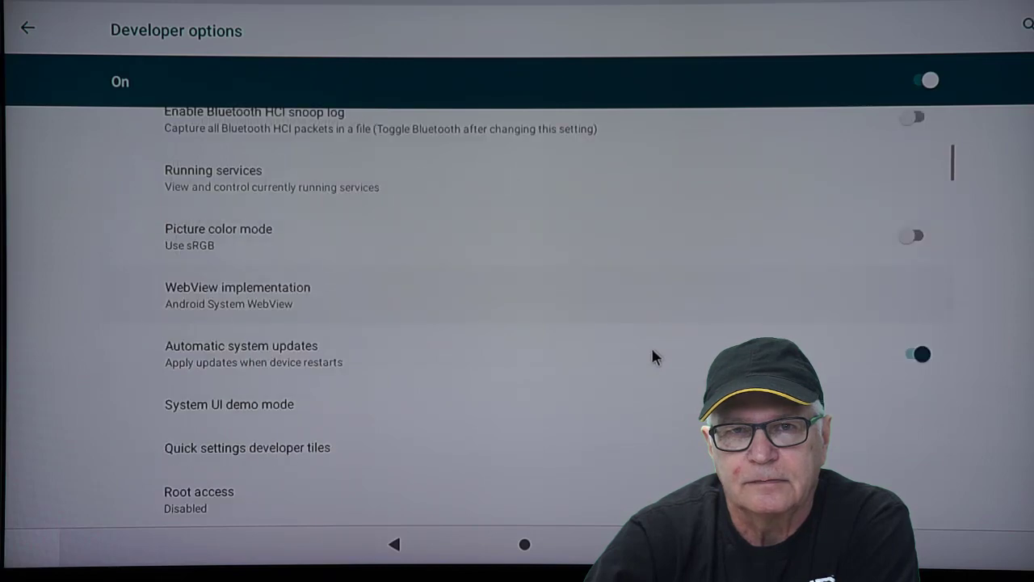
scroll(652, 351, down, 2)
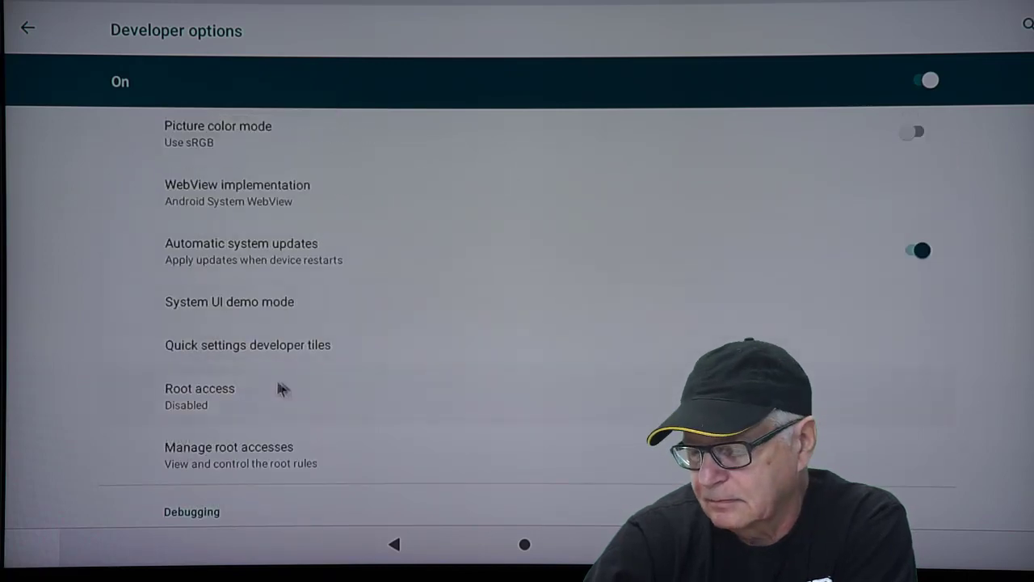
click(242, 401)
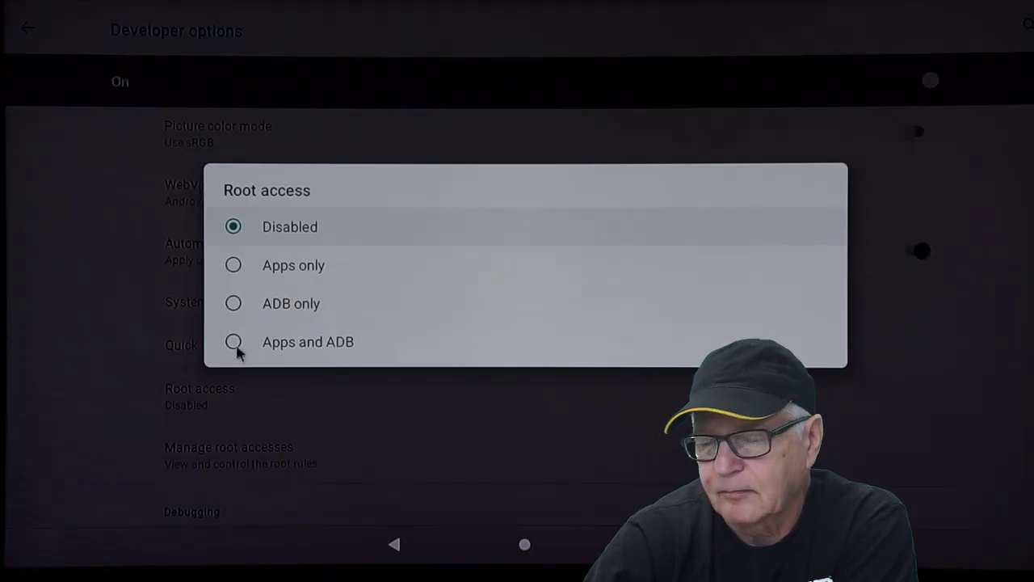
click(234, 343)
click(811, 305)
Enable Local terminal and back out of Developer options.
scroll(931, 399, down, 5)
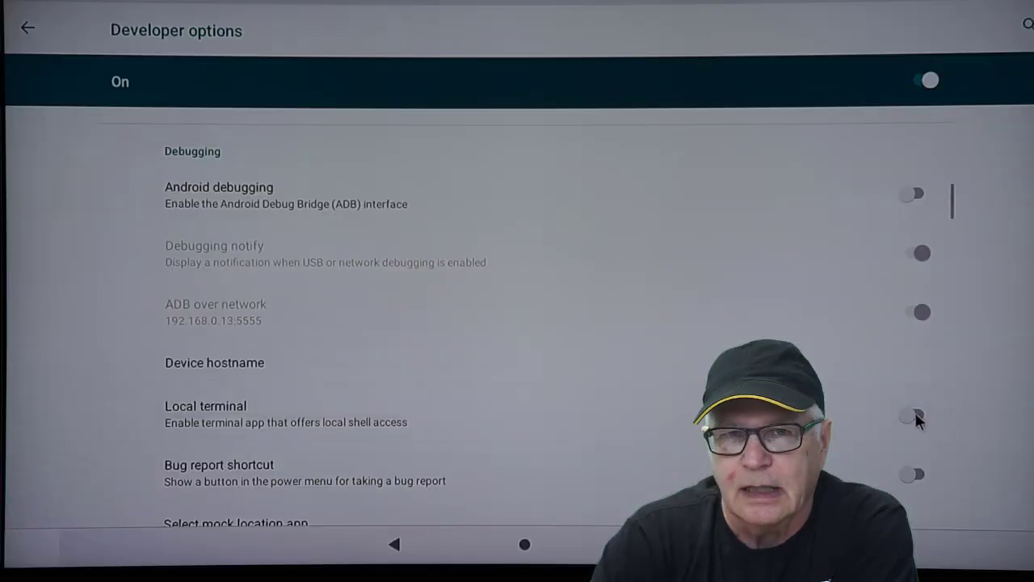
click(914, 414)
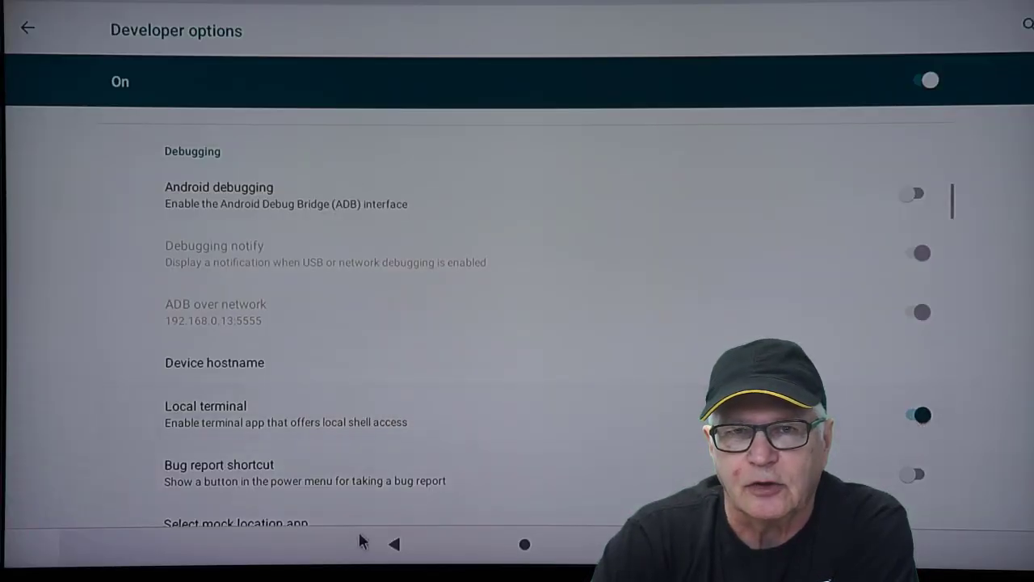
click(396, 546)
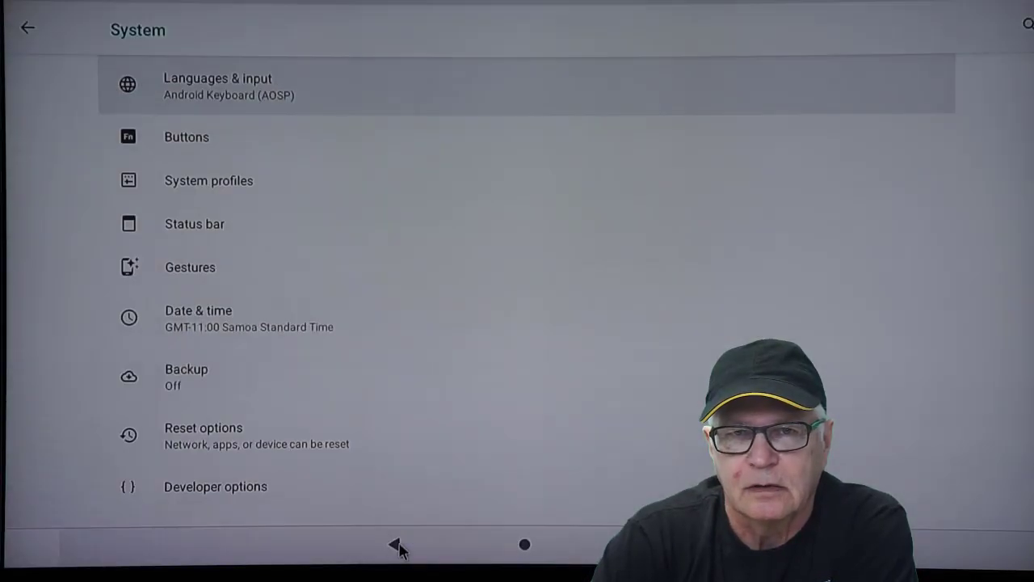
click(397, 546)
Launch Terminal from the app drawer and allow it access to photos, media and files.
click(396, 547)
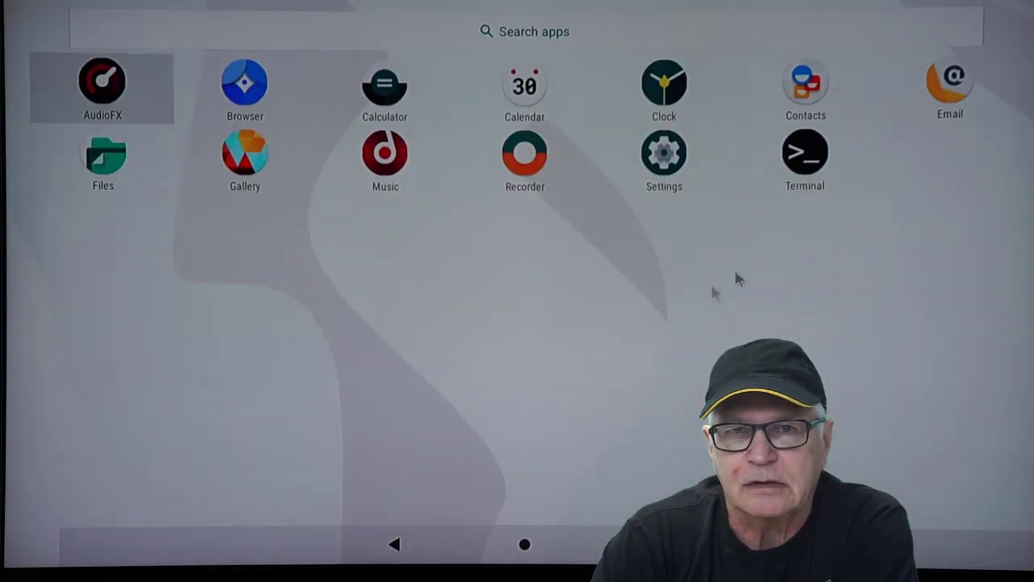
click(819, 163)
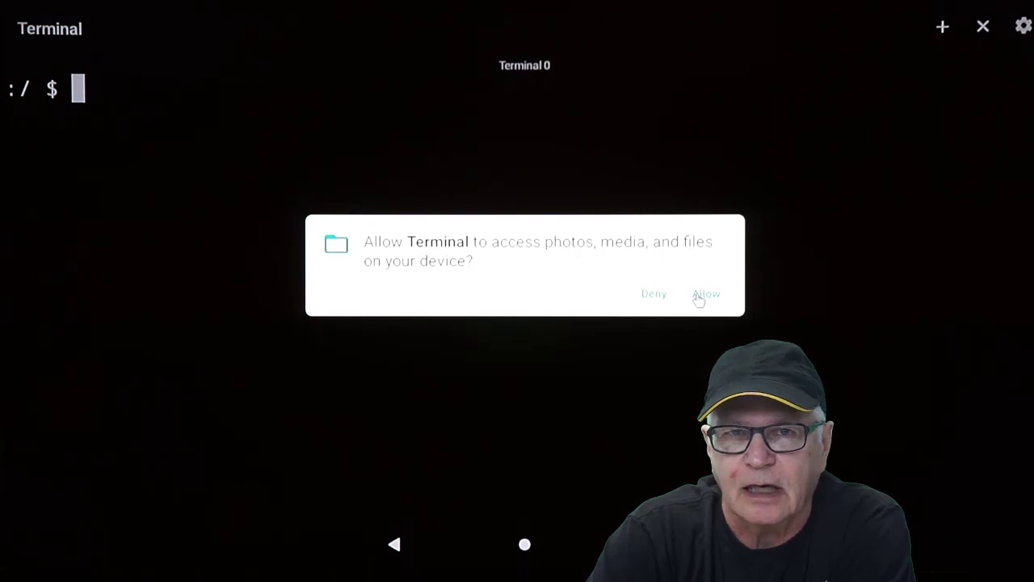
click(700, 295)
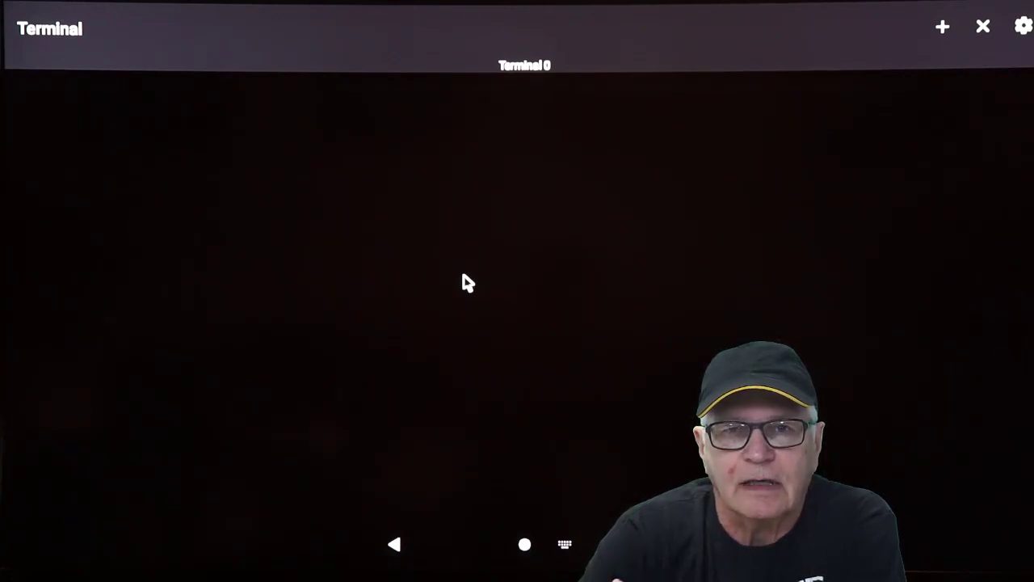
Get a root shell with su and enter the rpi3-recovery.sh command.
text(su)
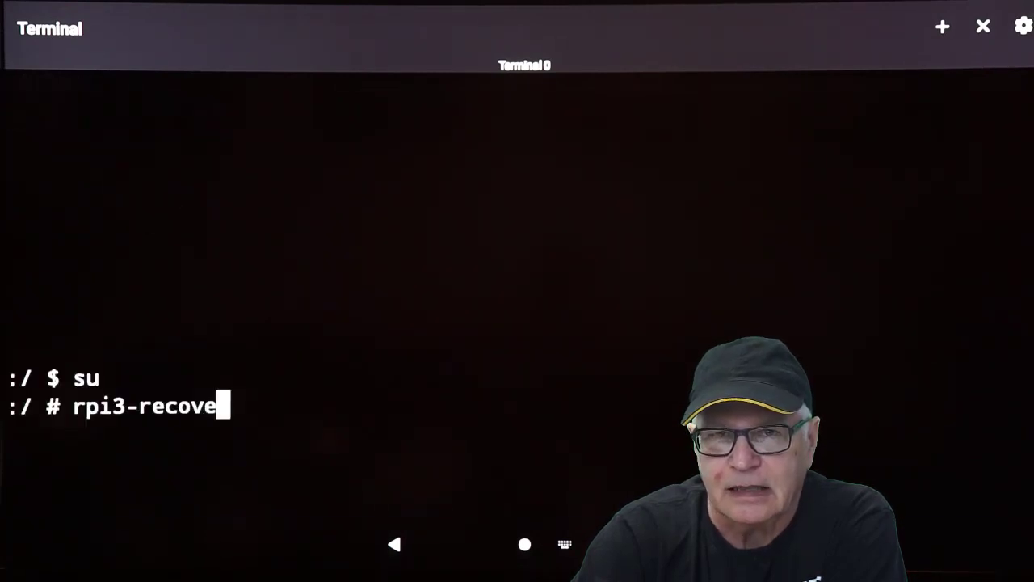
text(ry)
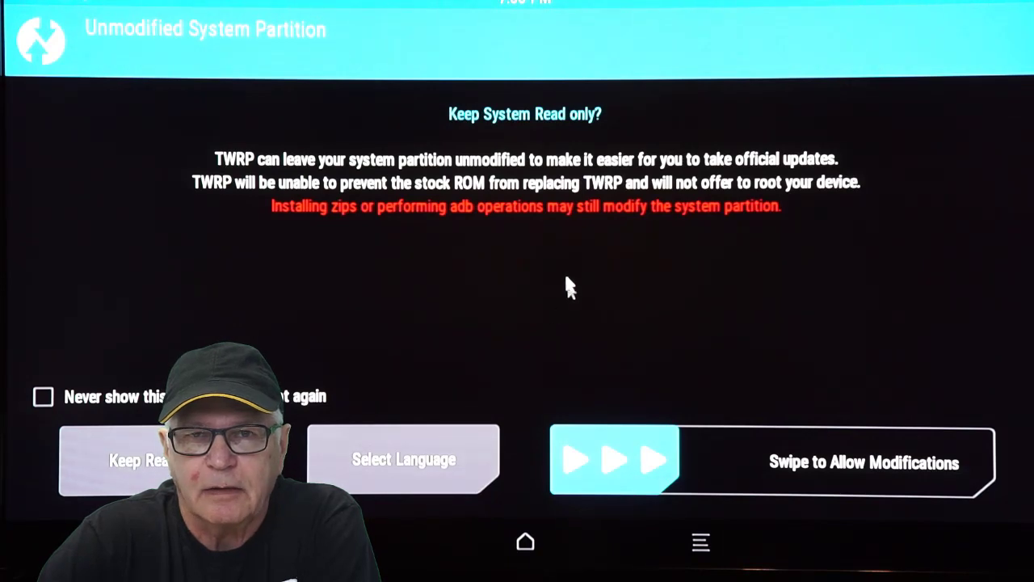
Allow system modifications and flash open_gapps-arm-9.0-pico-20191026.zip from the usb_otg folder.
drag(622, 481, 954, 463)
click(278, 148)
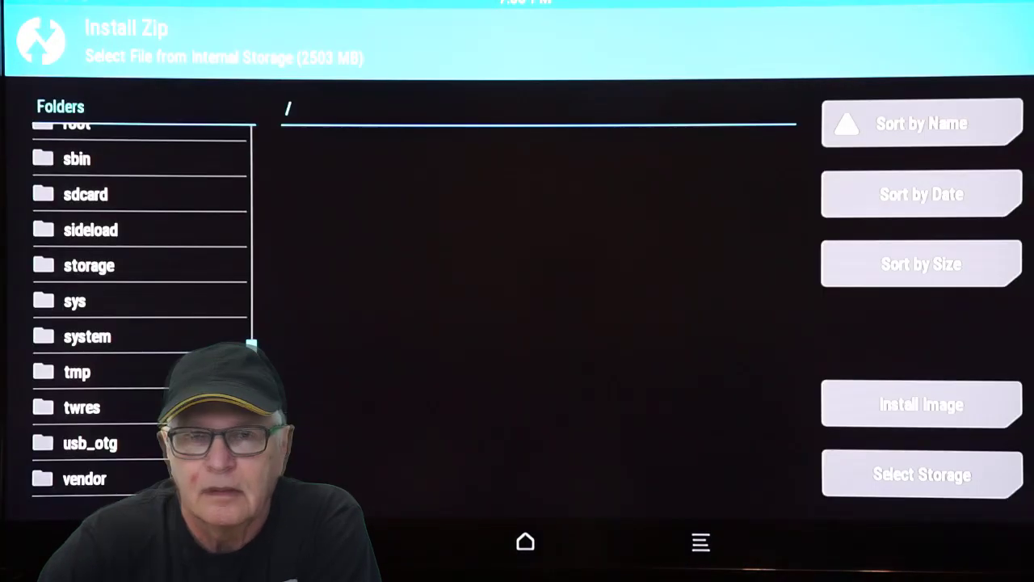
click(102, 441)
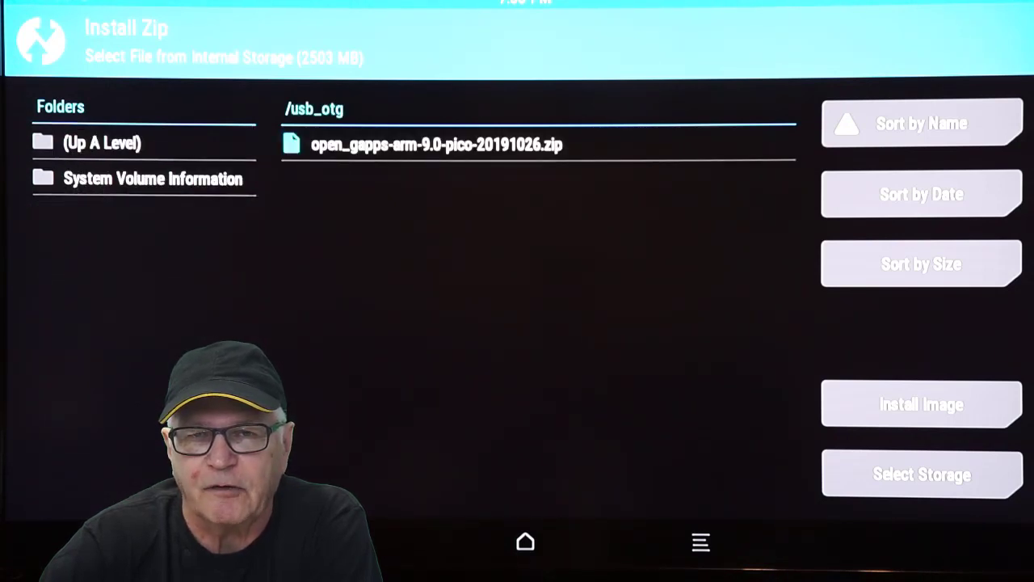
click(415, 153)
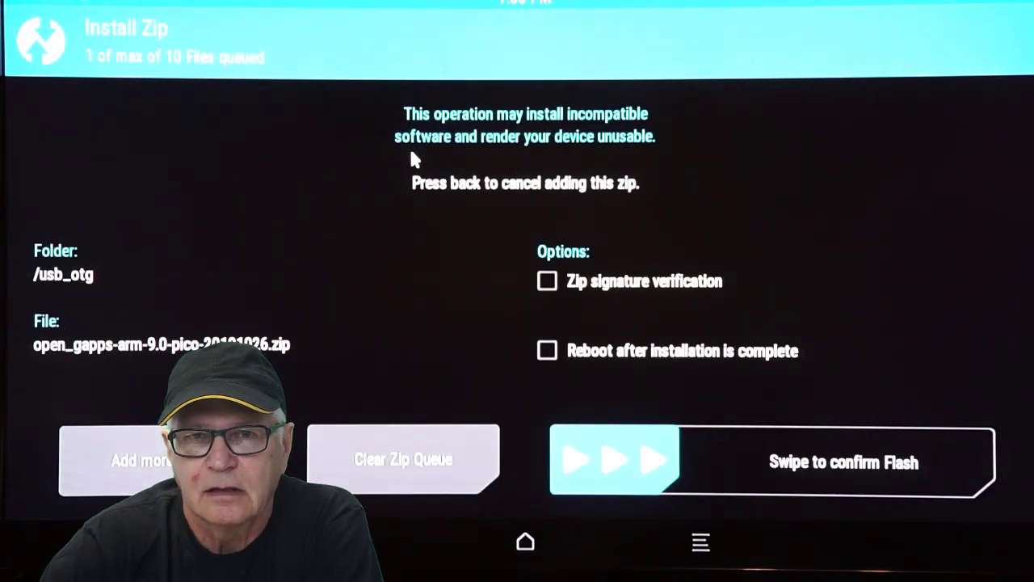
drag(606, 487, 966, 477)
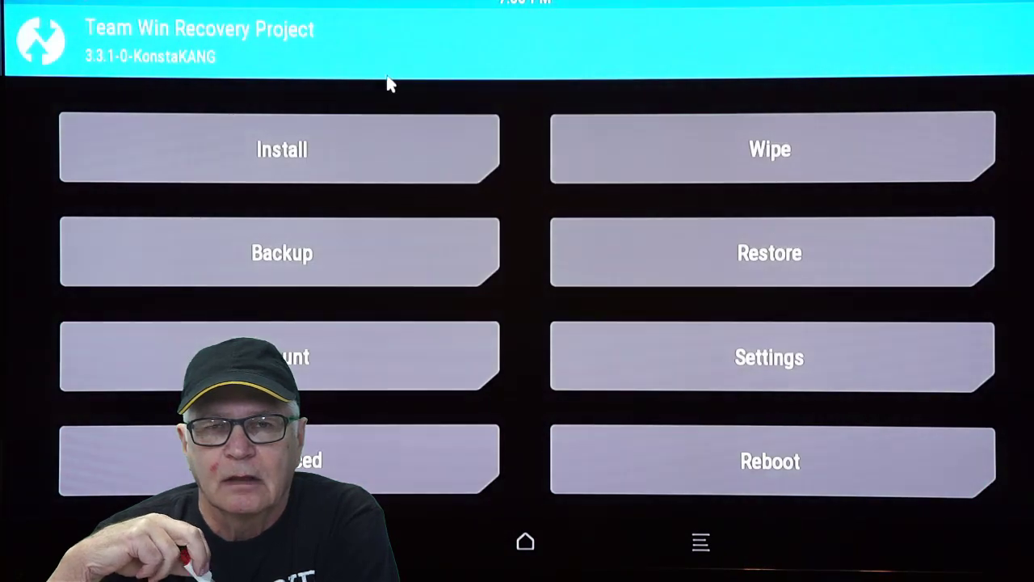
Flash lineage-16.0-rpi3-recovery2boot.zip from usb_otg in TWRP.
click(257, 144)
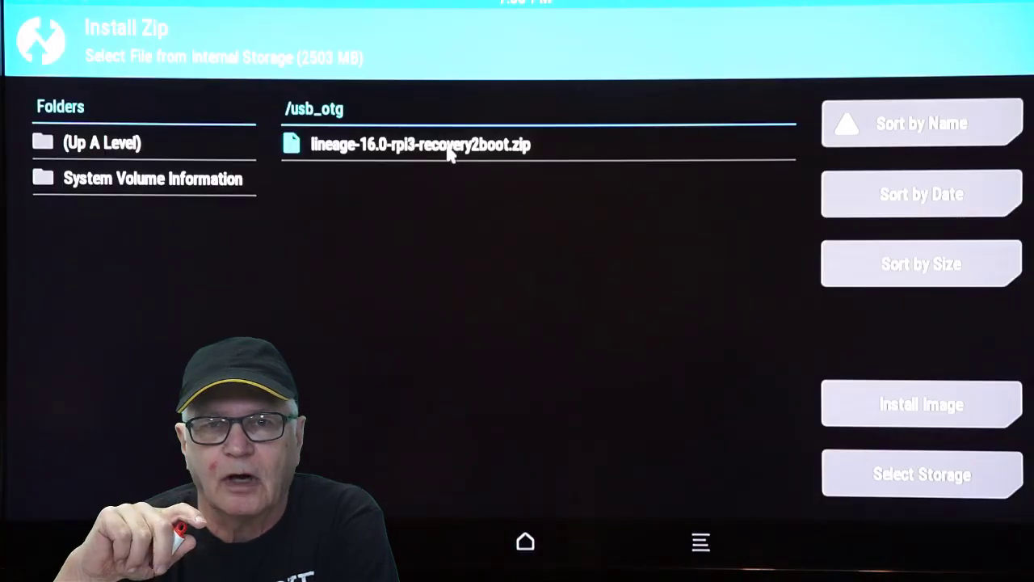
click(448, 147)
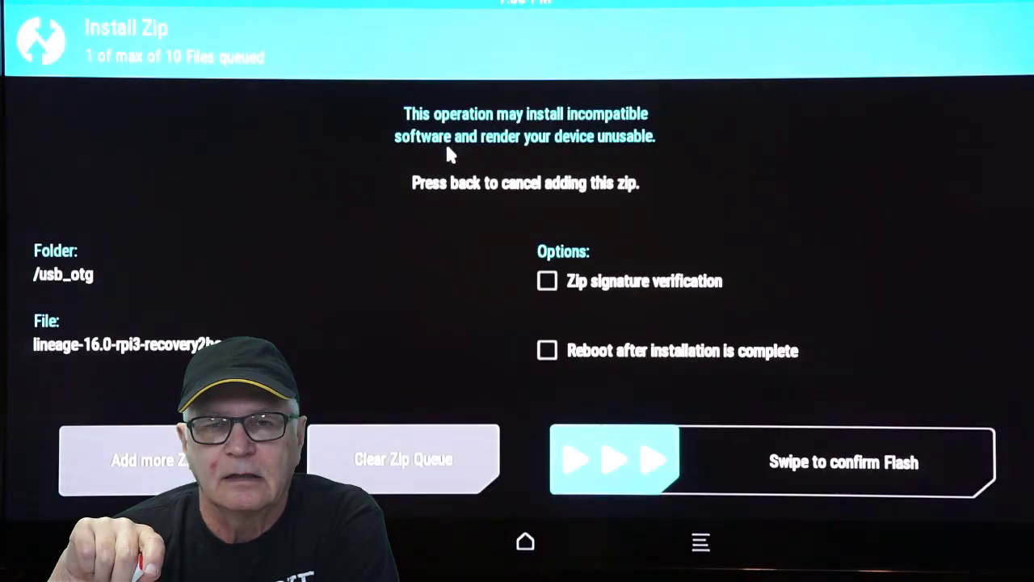
drag(625, 475, 994, 483)
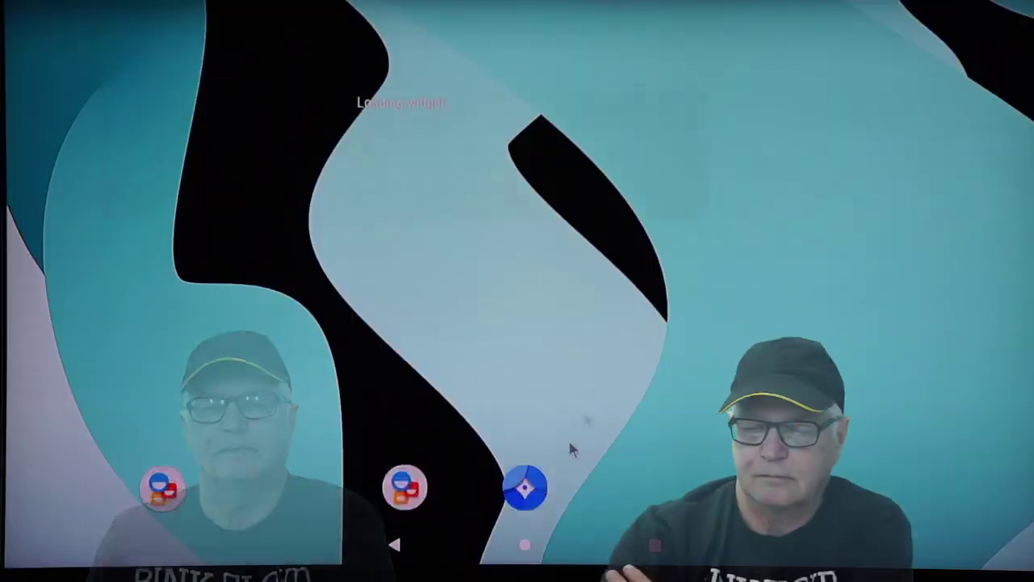
Launch Play Store from the app drawer and choose Wait when it stops responding.
drag(570, 445, 621, 116)
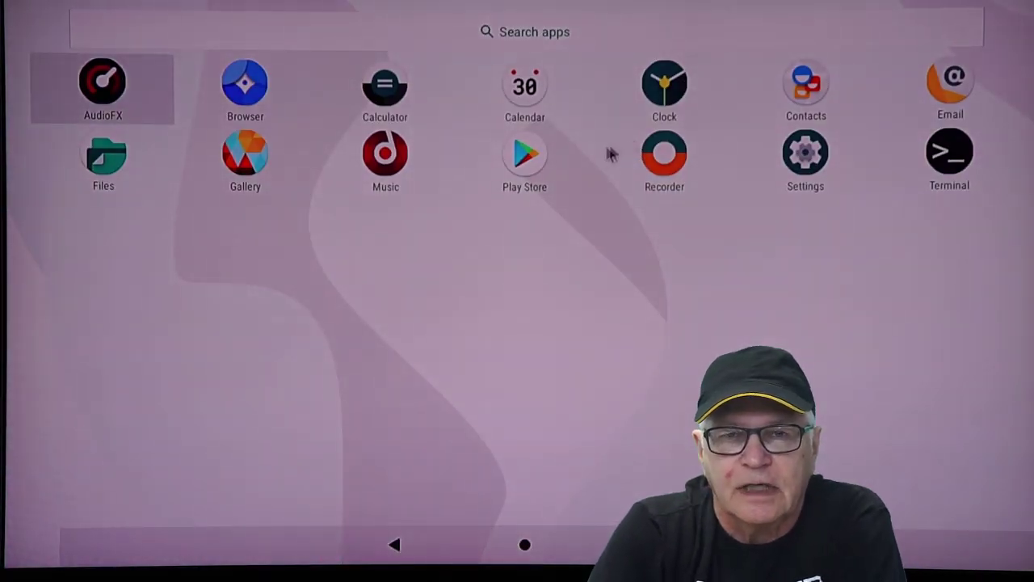
click(526, 161)
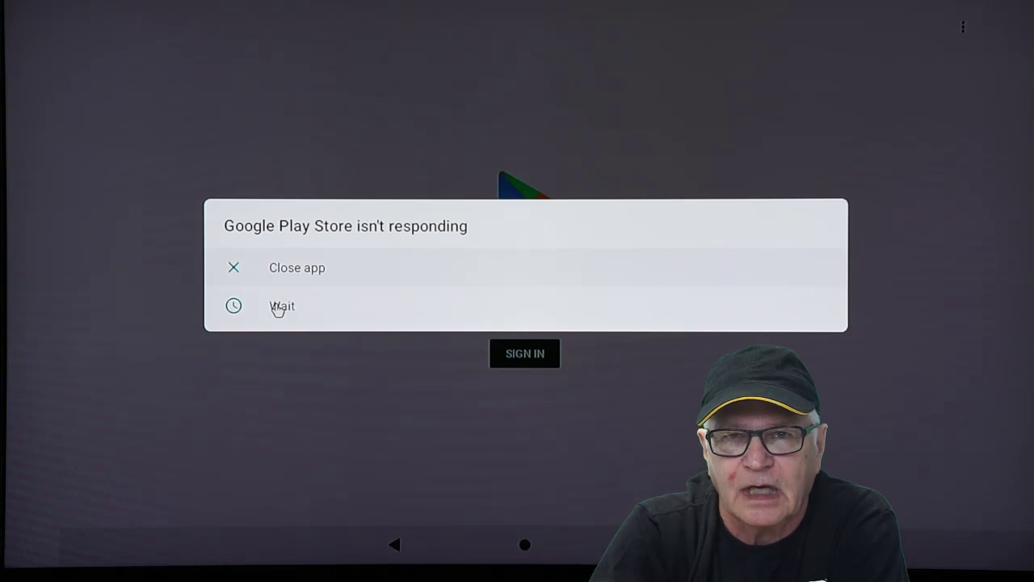
click(278, 309)
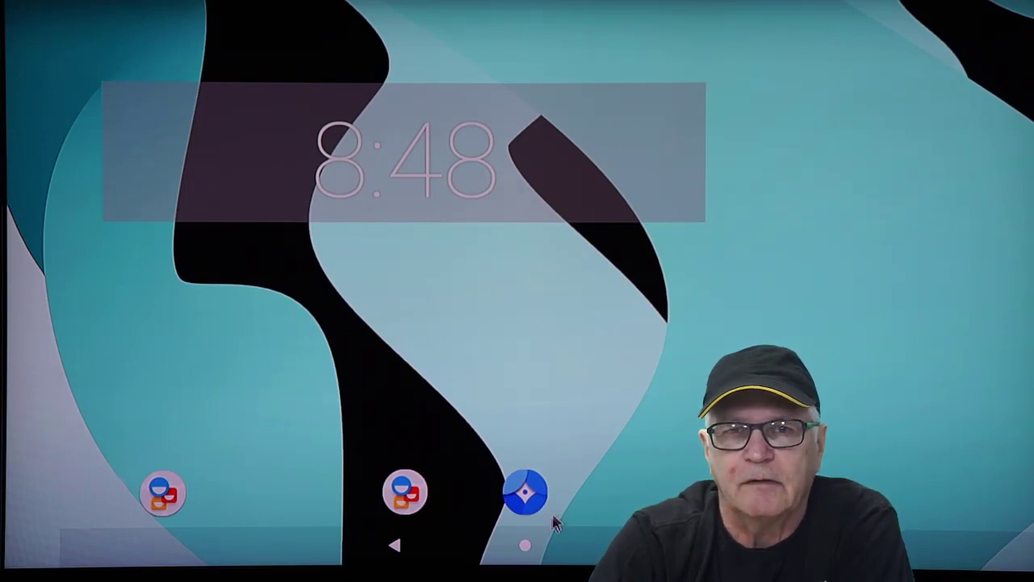
Relaunch Play Store from the LineageOS app drawer.
drag(552, 152, 547, 106)
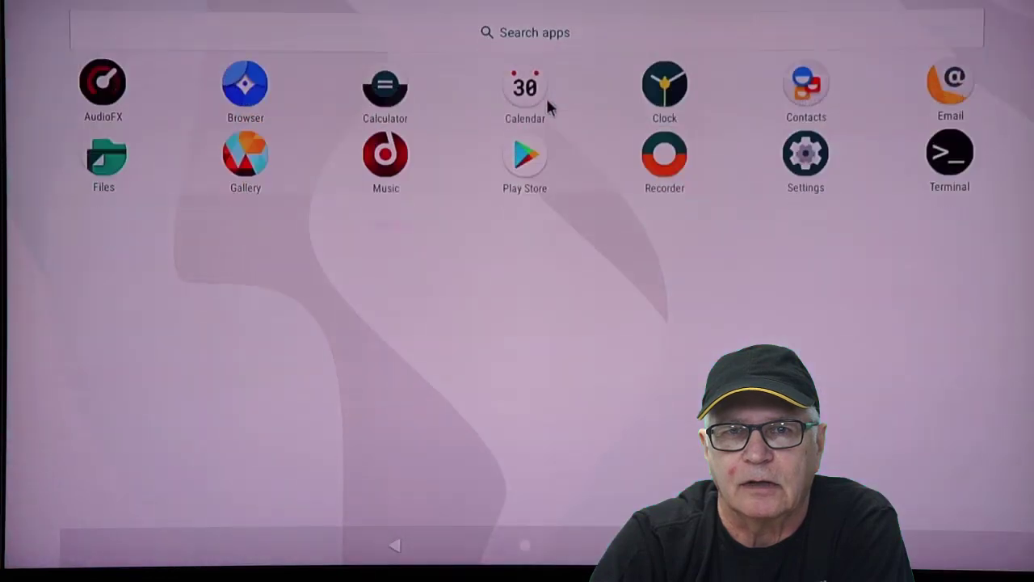
click(536, 164)
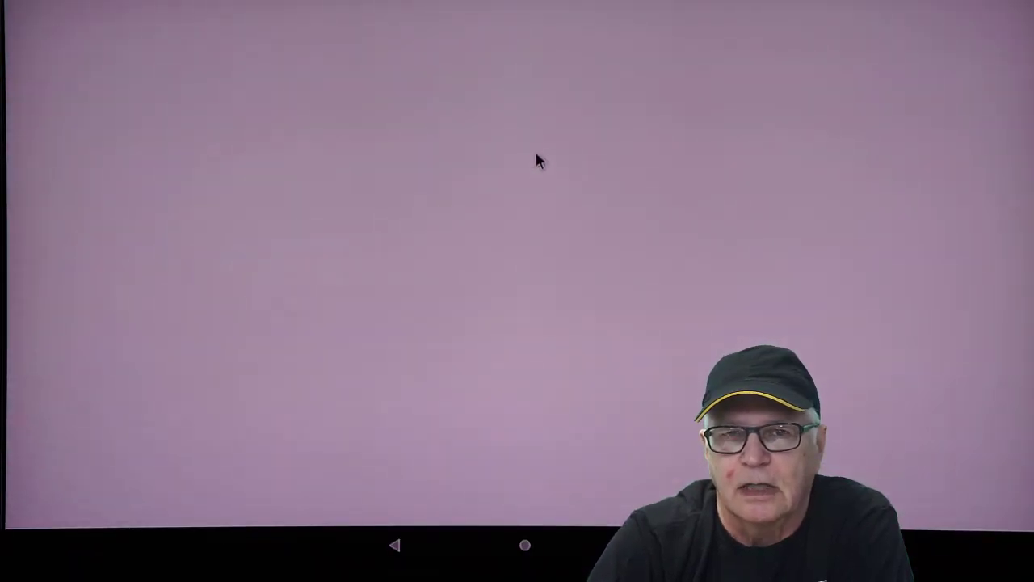